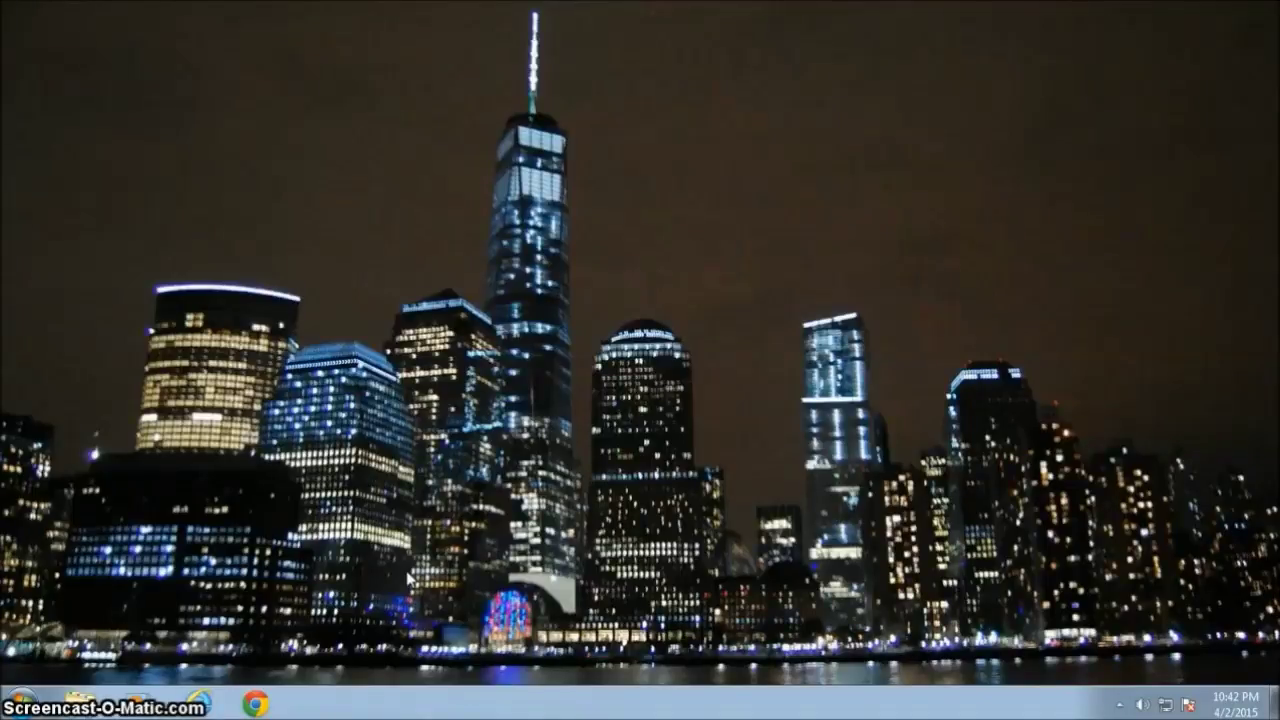
# Open the Windows 7 Start menu from the taskbar on the skyline desktop.
pyautogui.click(428, 572)
pyautogui.click(463, 551)
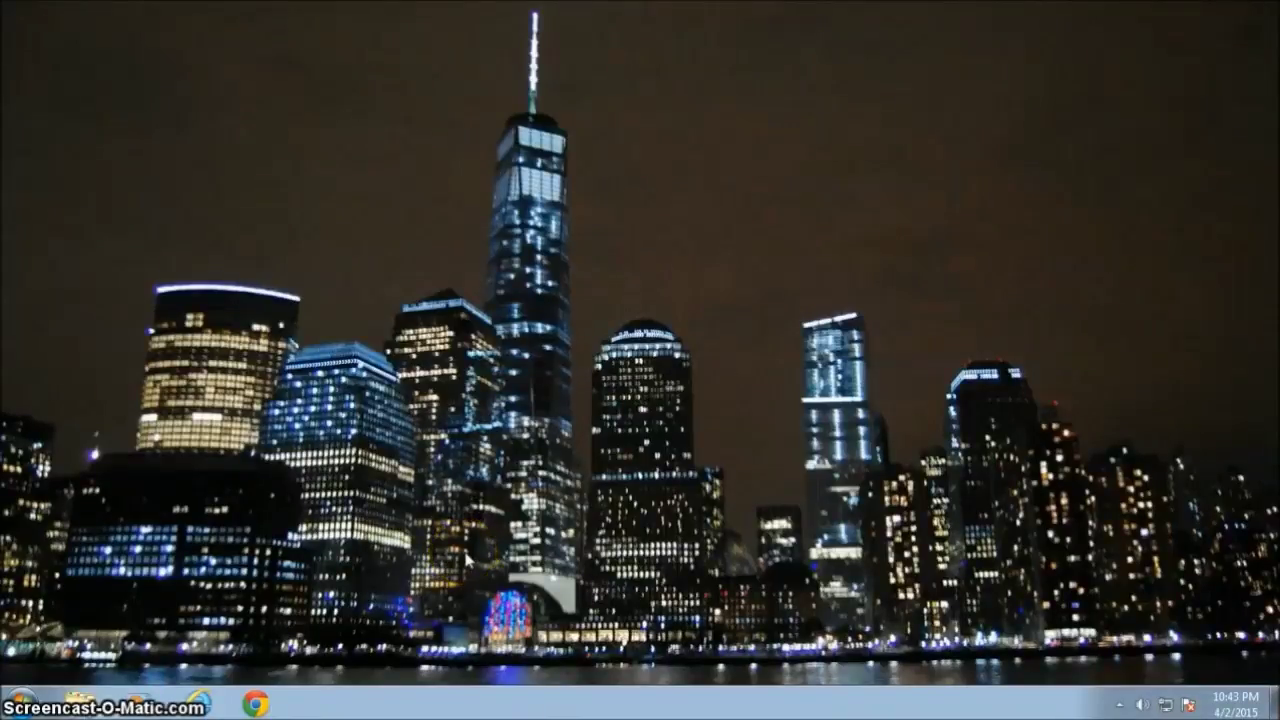
pyautogui.click(293, 558)
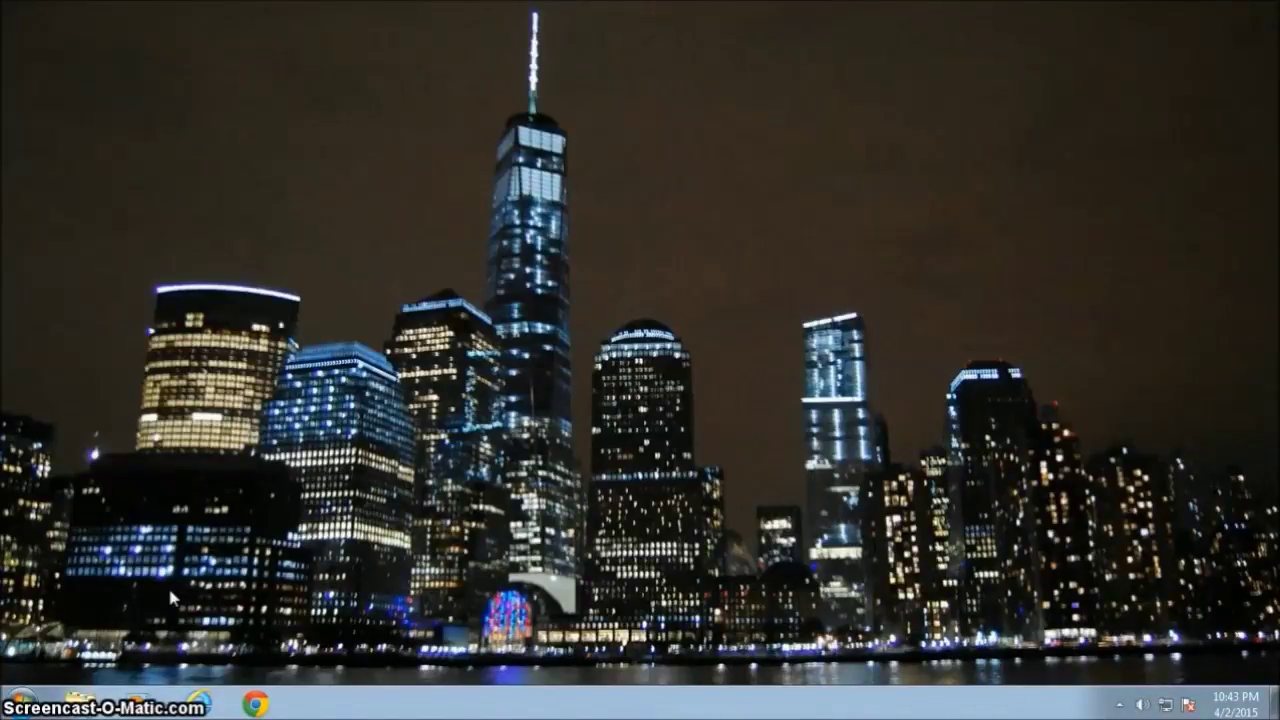
pyautogui.click(116, 618)
pyautogui.click(24, 700)
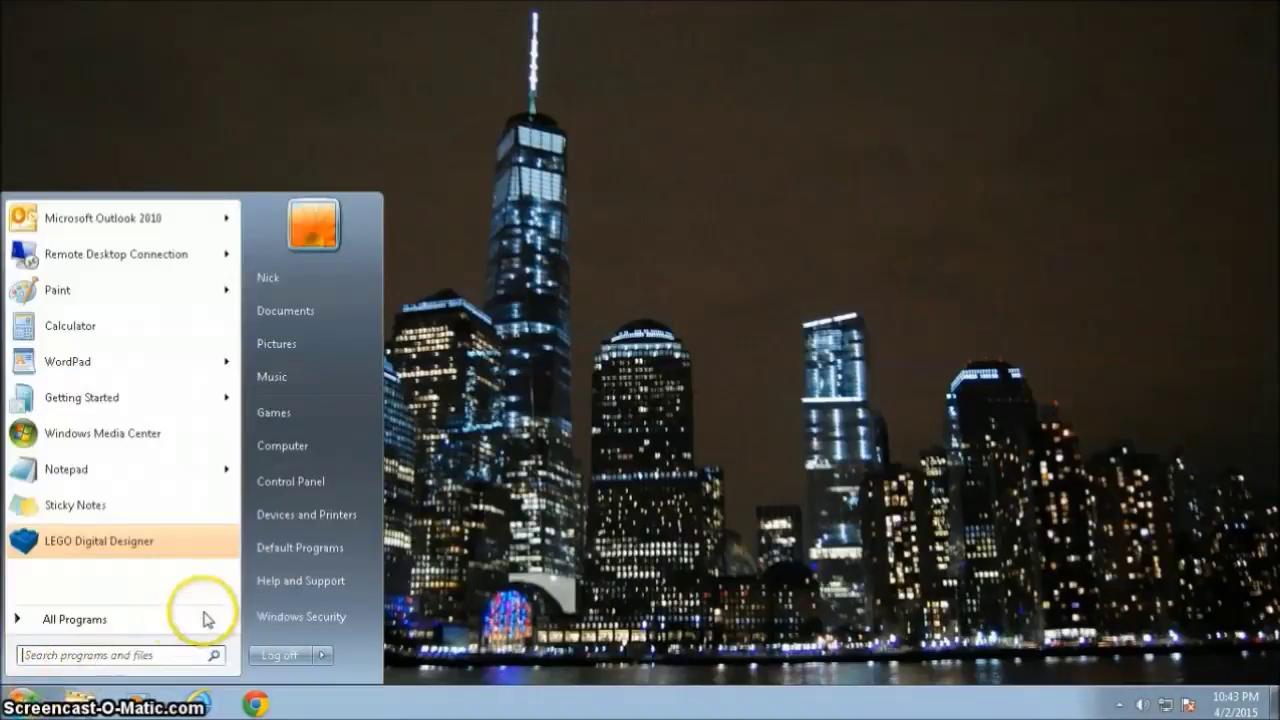
# Open Control Panel, try Category view, then list all items as Small icons.
pyautogui.click(308, 482)
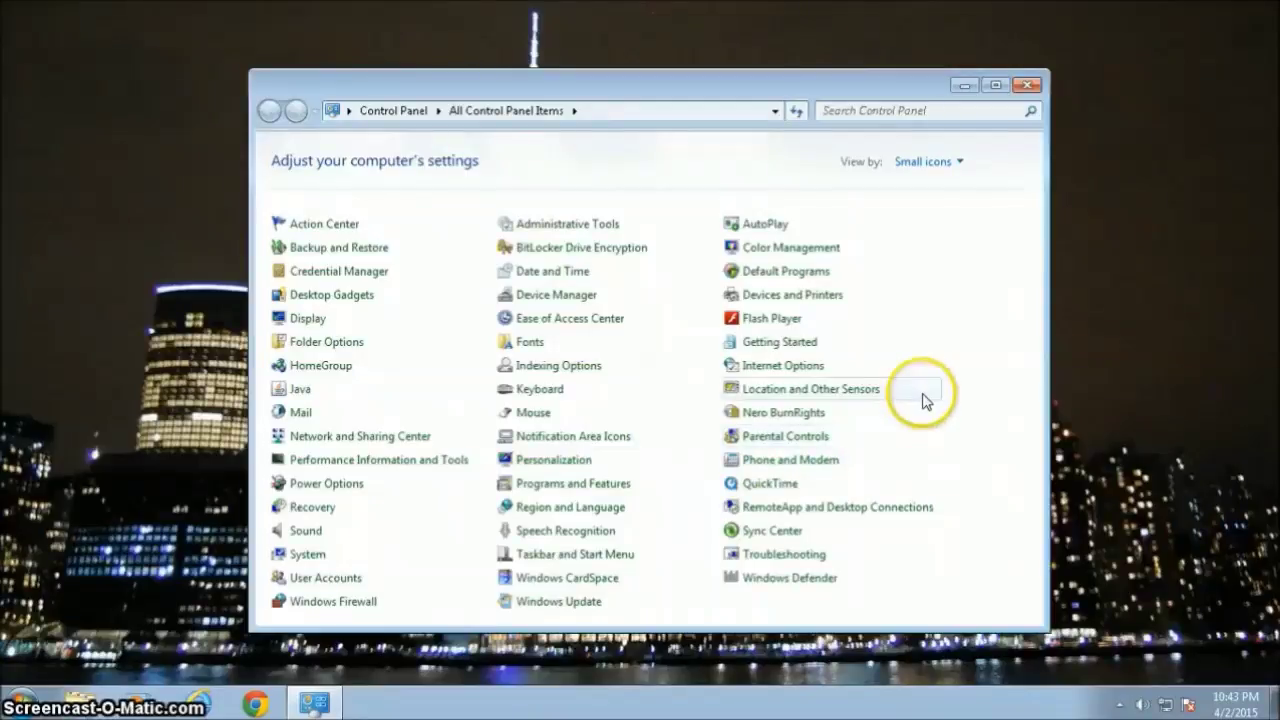
pyautogui.click(957, 164)
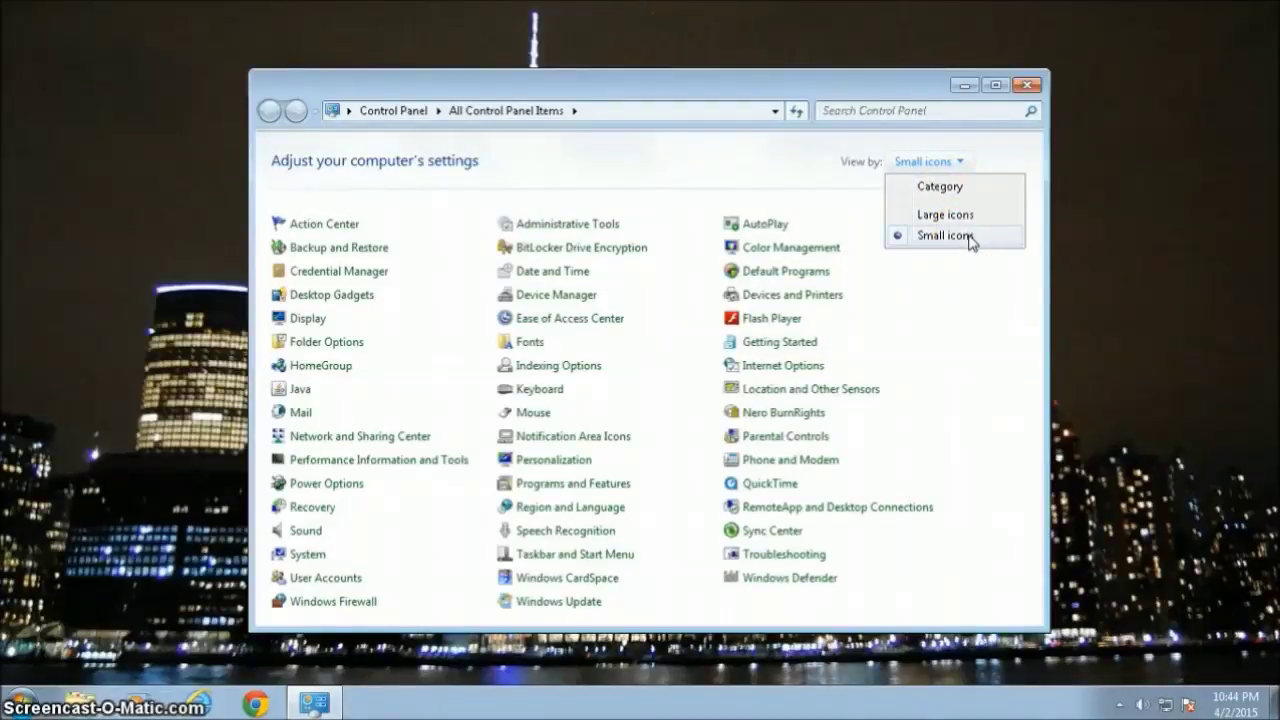
pyautogui.click(966, 188)
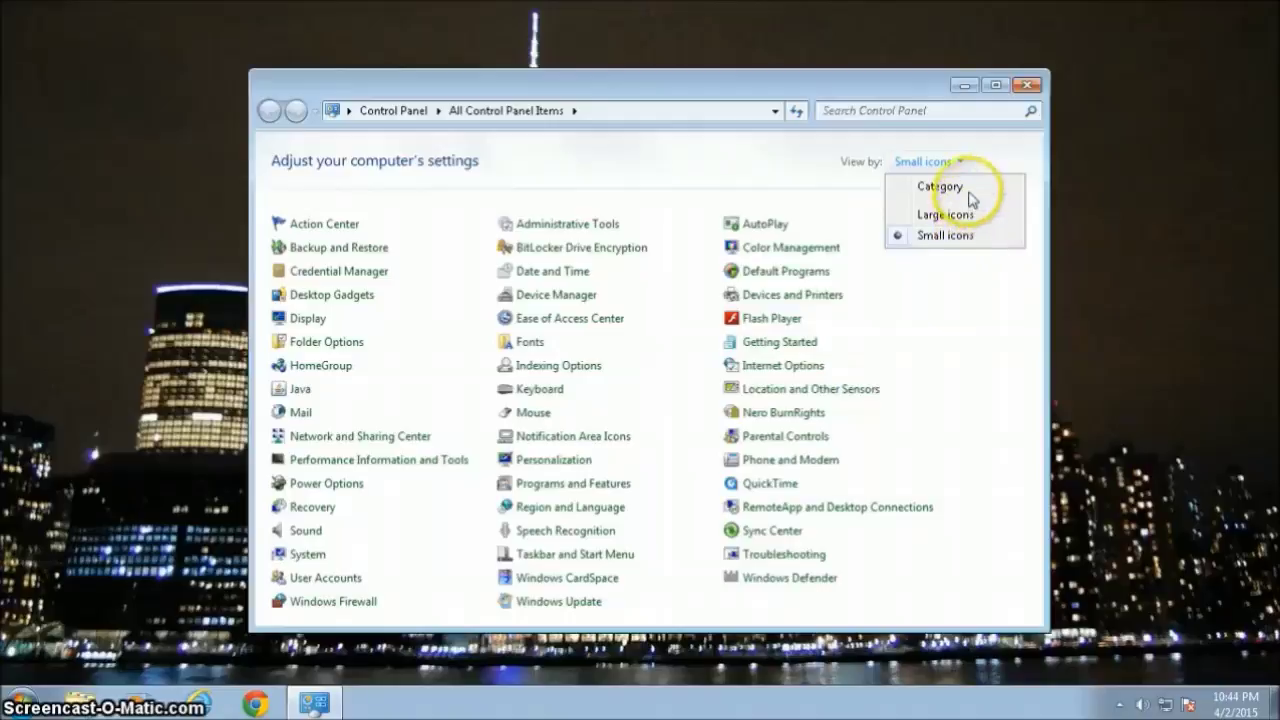
pyautogui.click(900, 170)
pyautogui.click(963, 187)
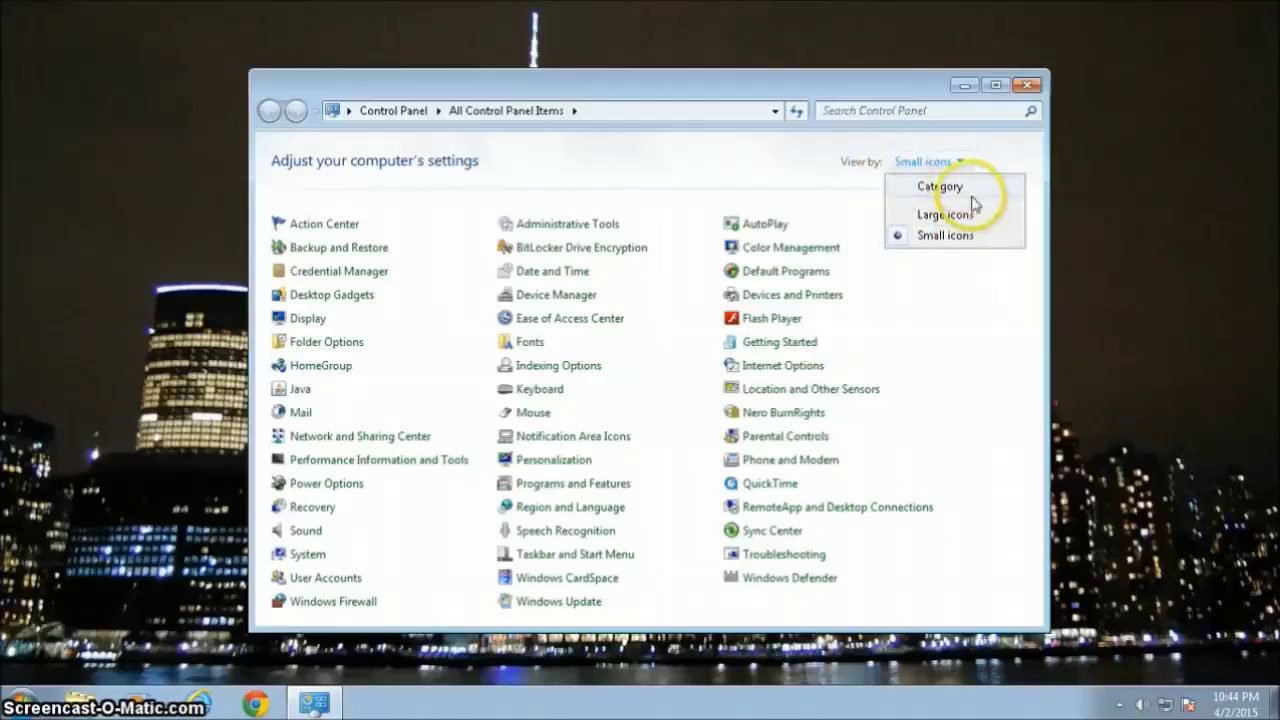
pyautogui.click(963, 187)
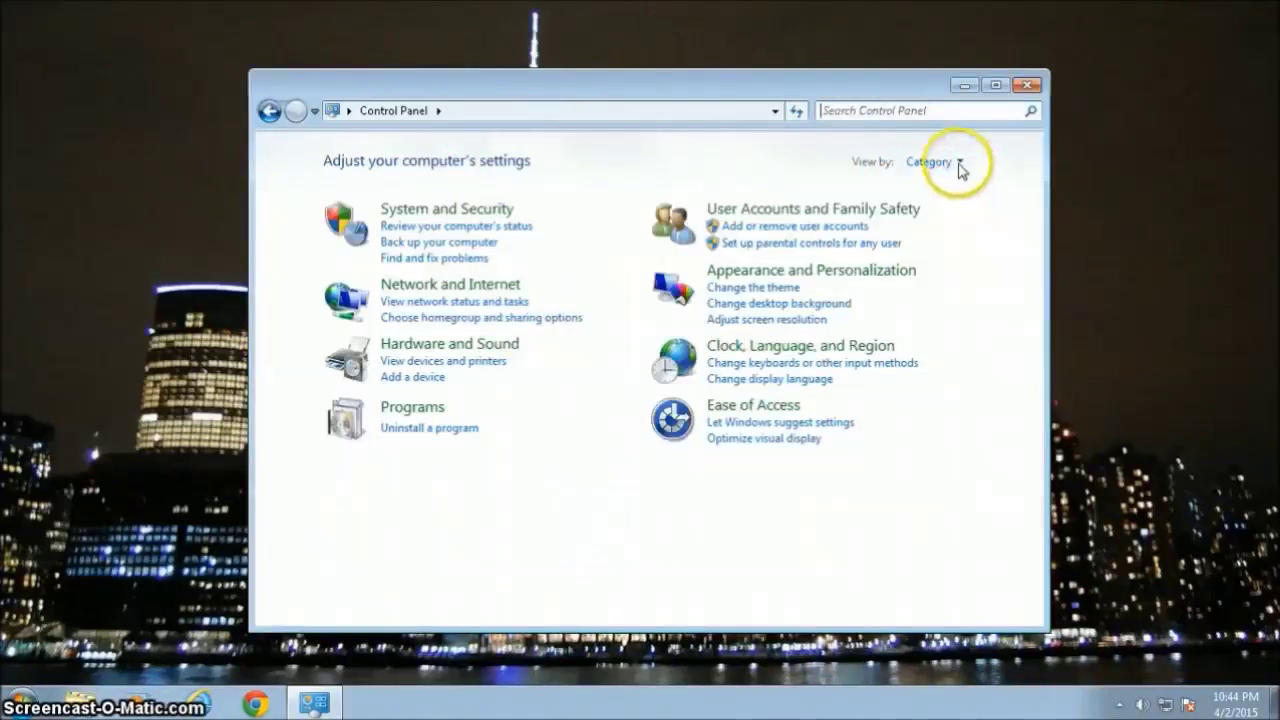
pyautogui.click(957, 165)
pyautogui.click(979, 240)
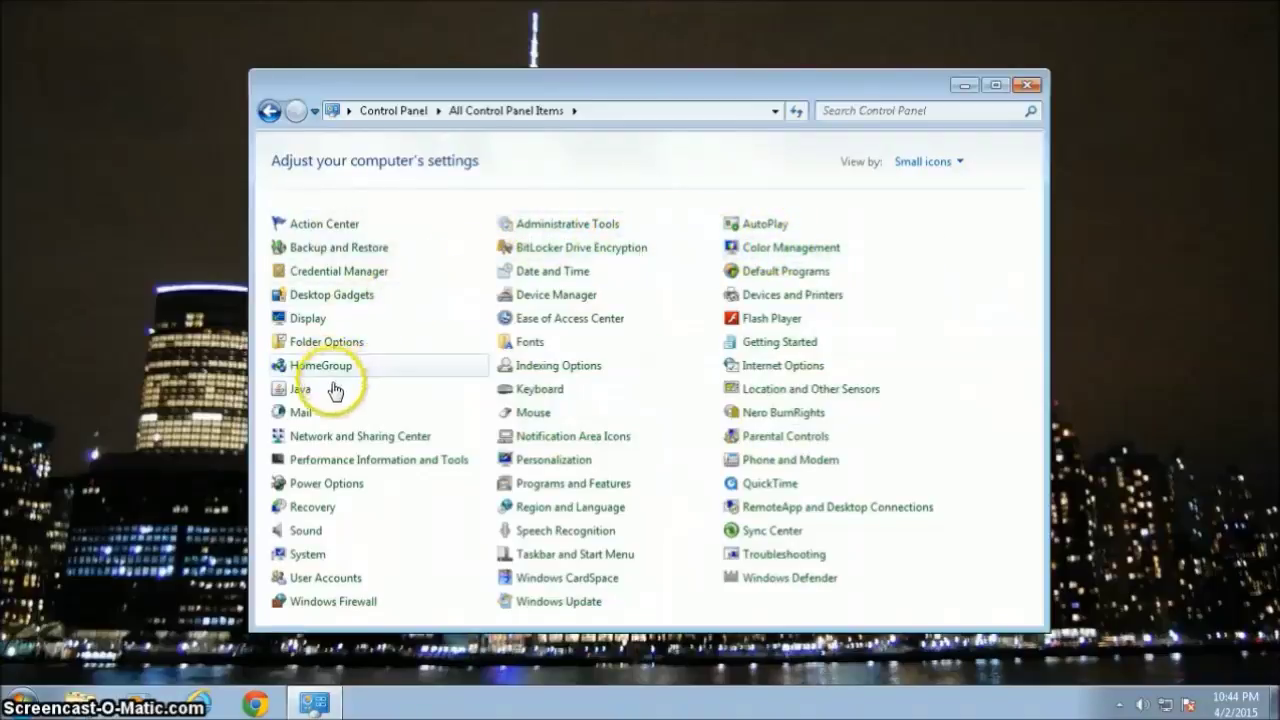
# Open the Mail item and show Outlook's Data Files list of three .pst files.
pyautogui.click(307, 418)
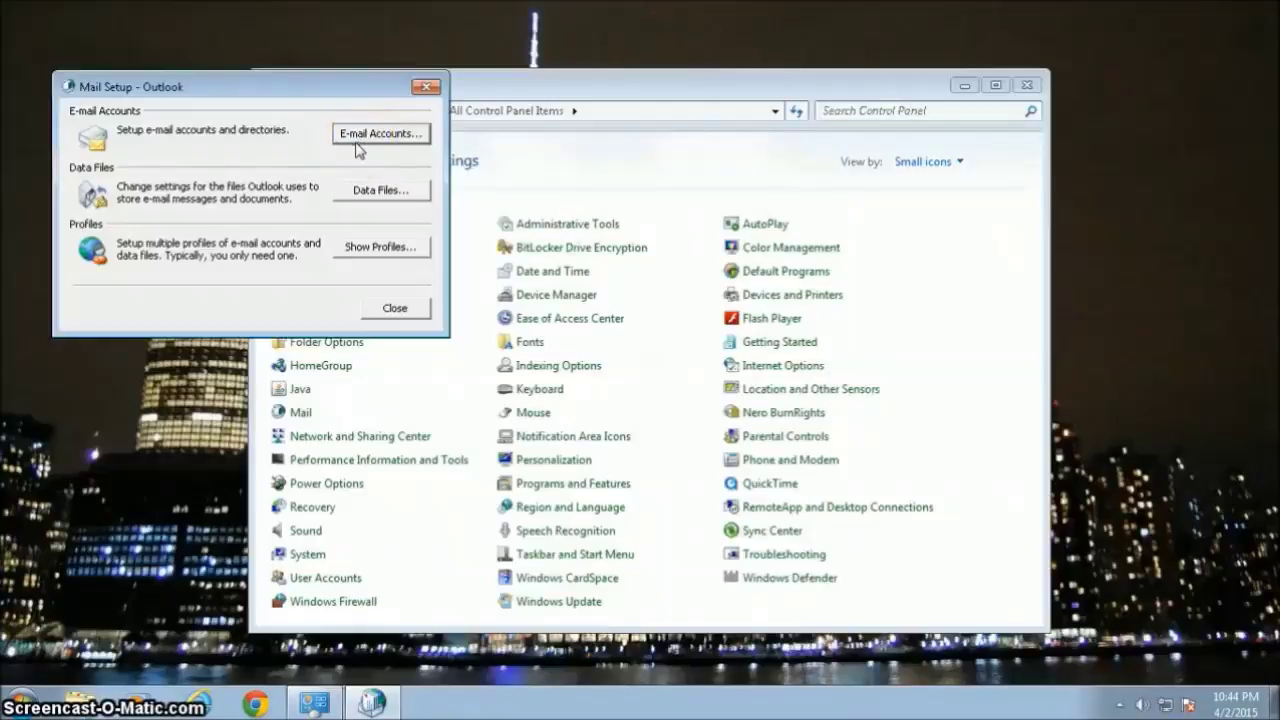
pyautogui.click(347, 196)
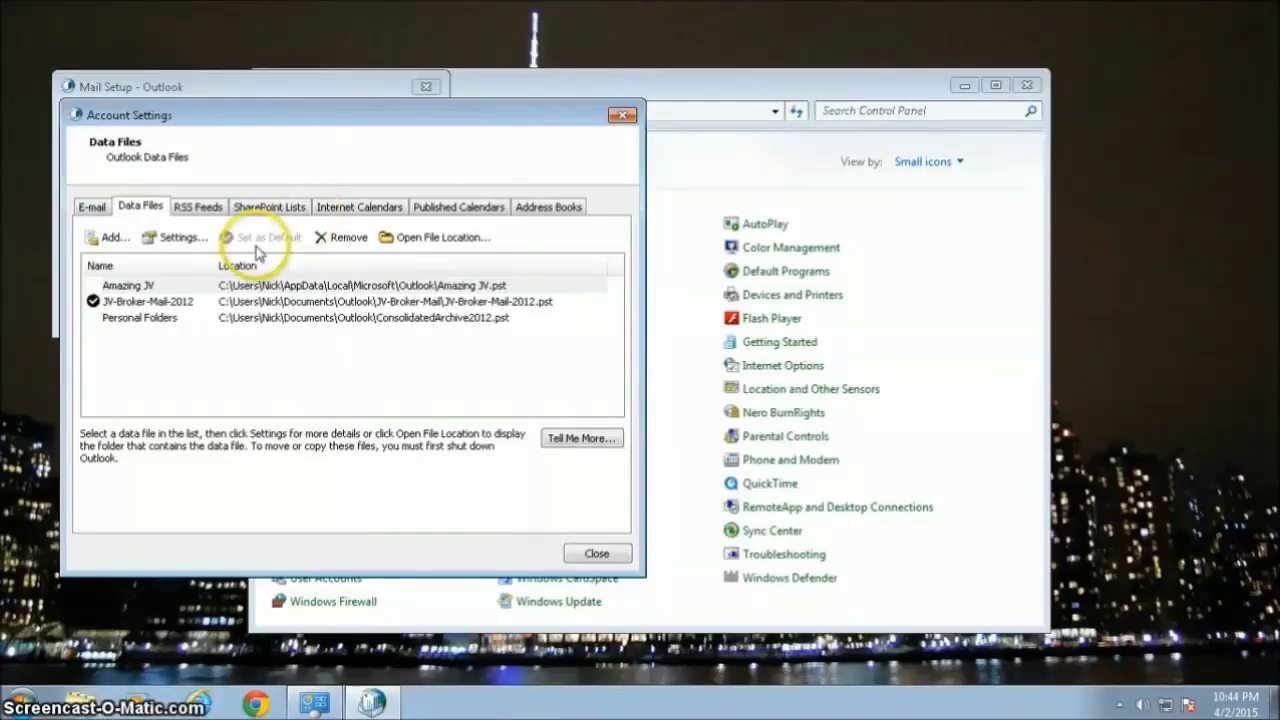
pyautogui.click(213, 317)
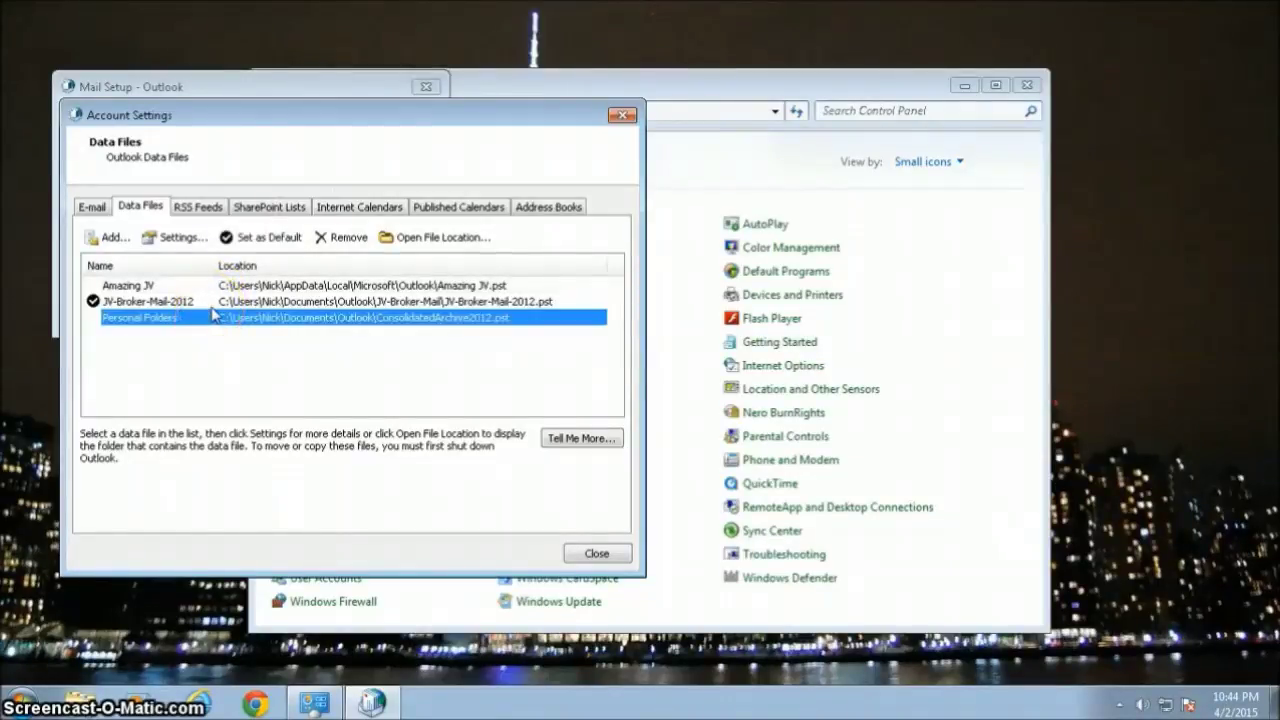
pyautogui.press('Up')
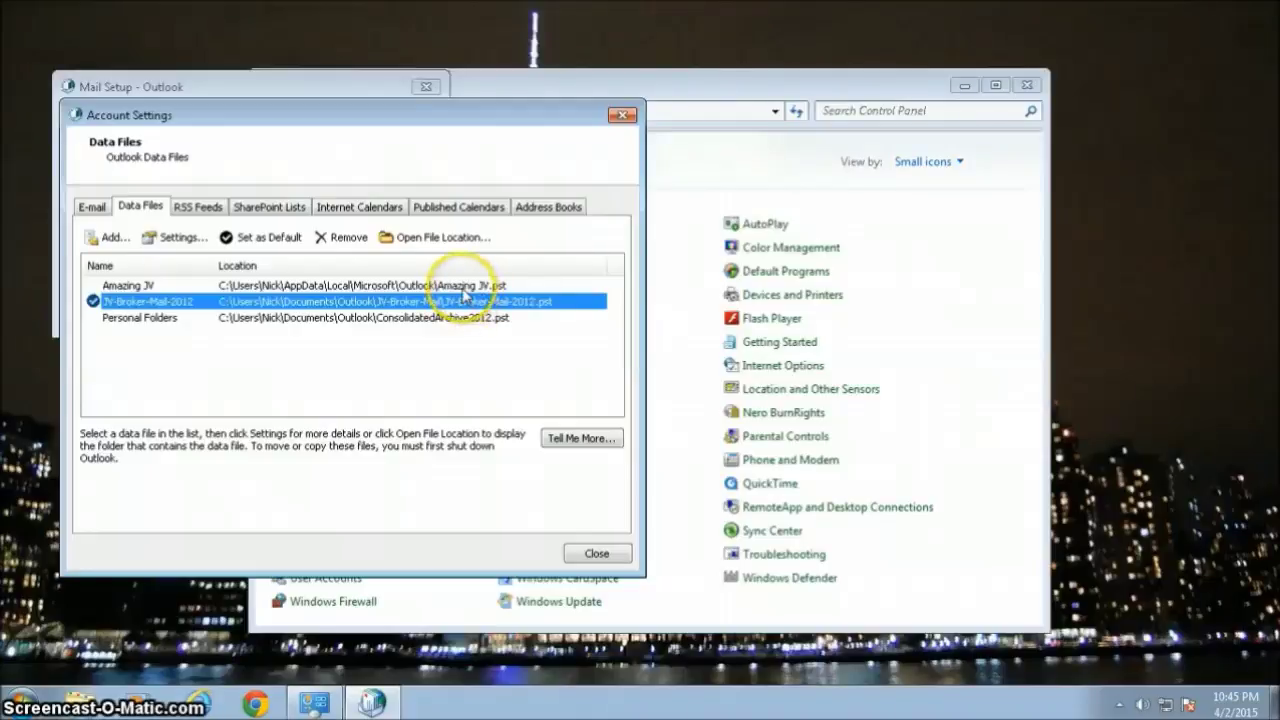
pyautogui.click(463, 285)
pyautogui.click(438, 245)
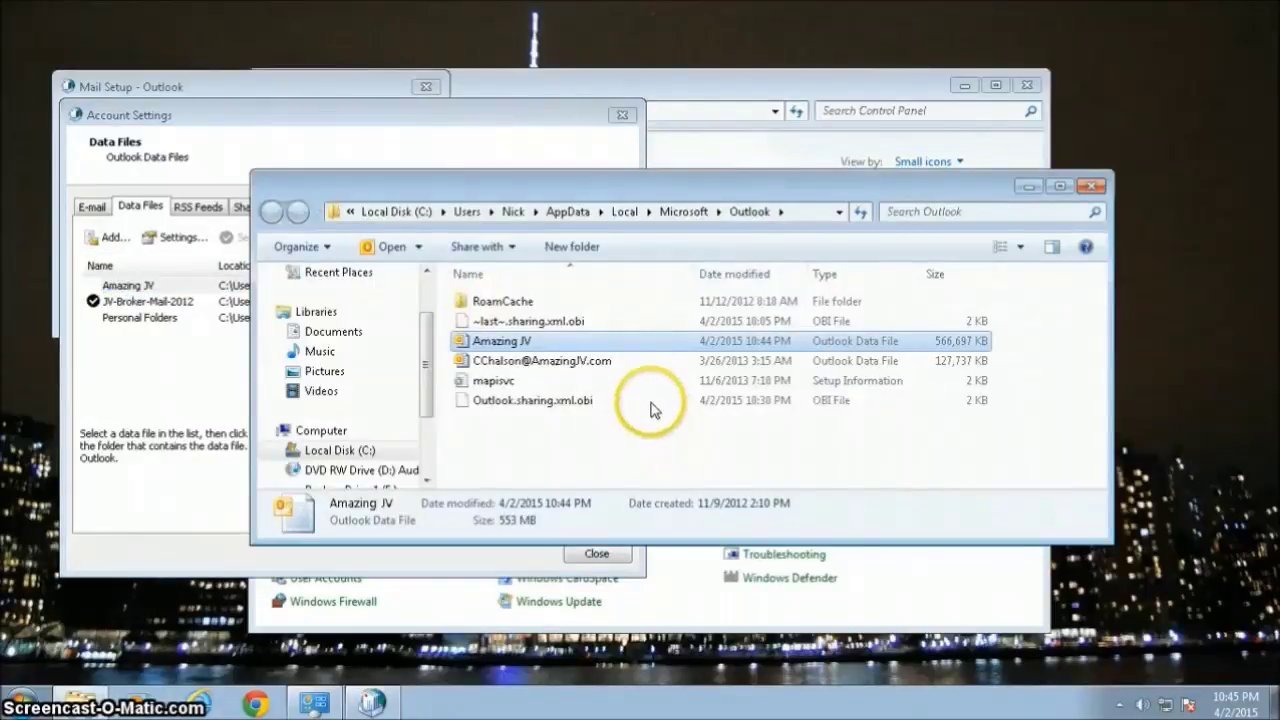
pyautogui.click(626, 341)
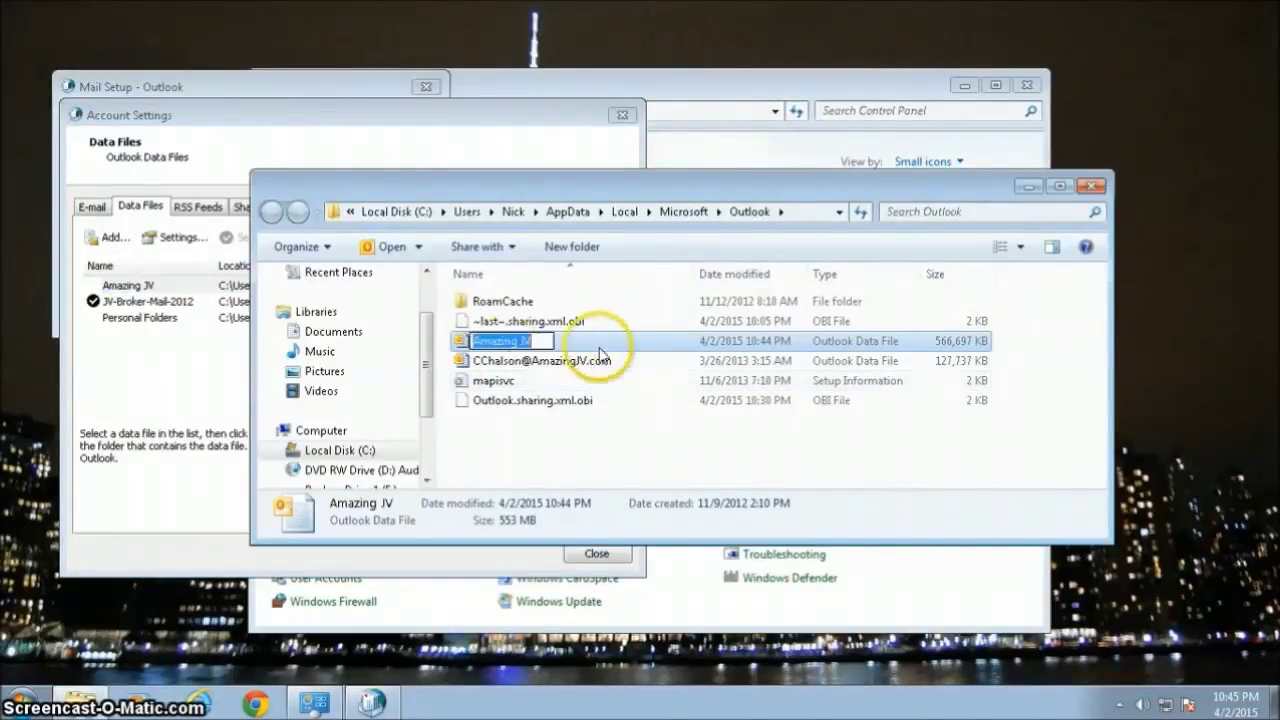
pyautogui.click(452, 347)
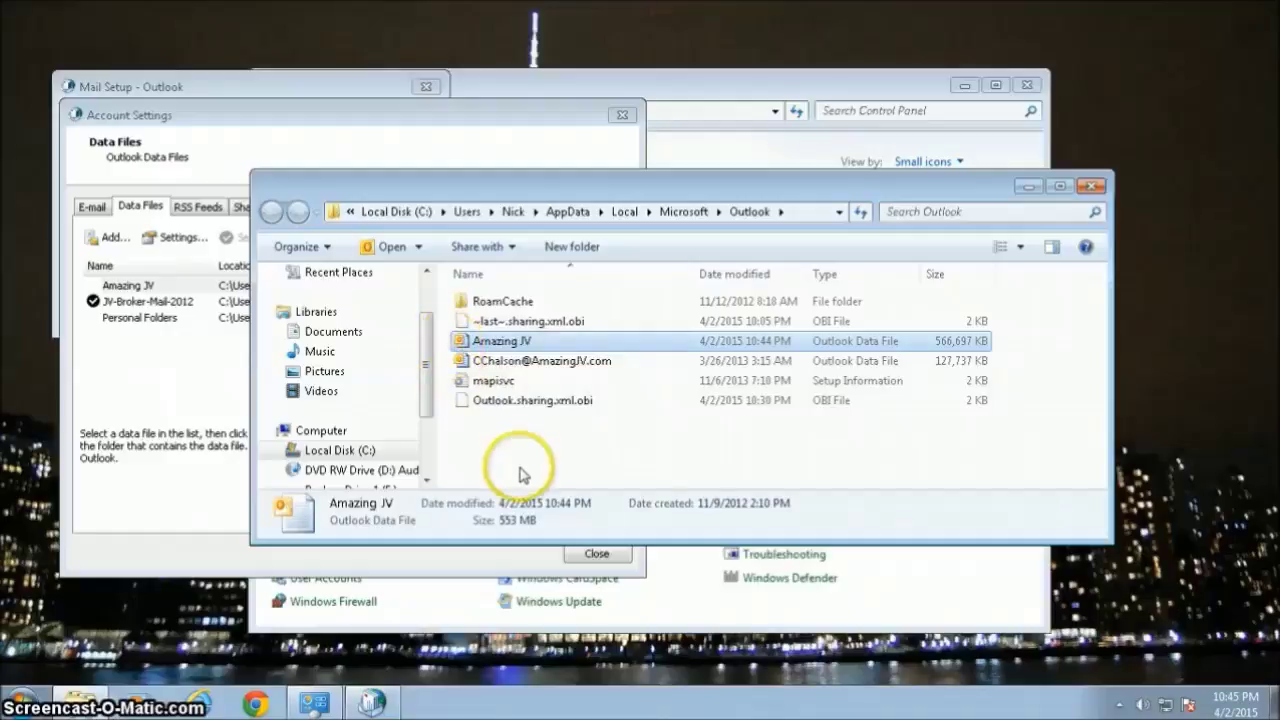
pyautogui.click(1093, 187)
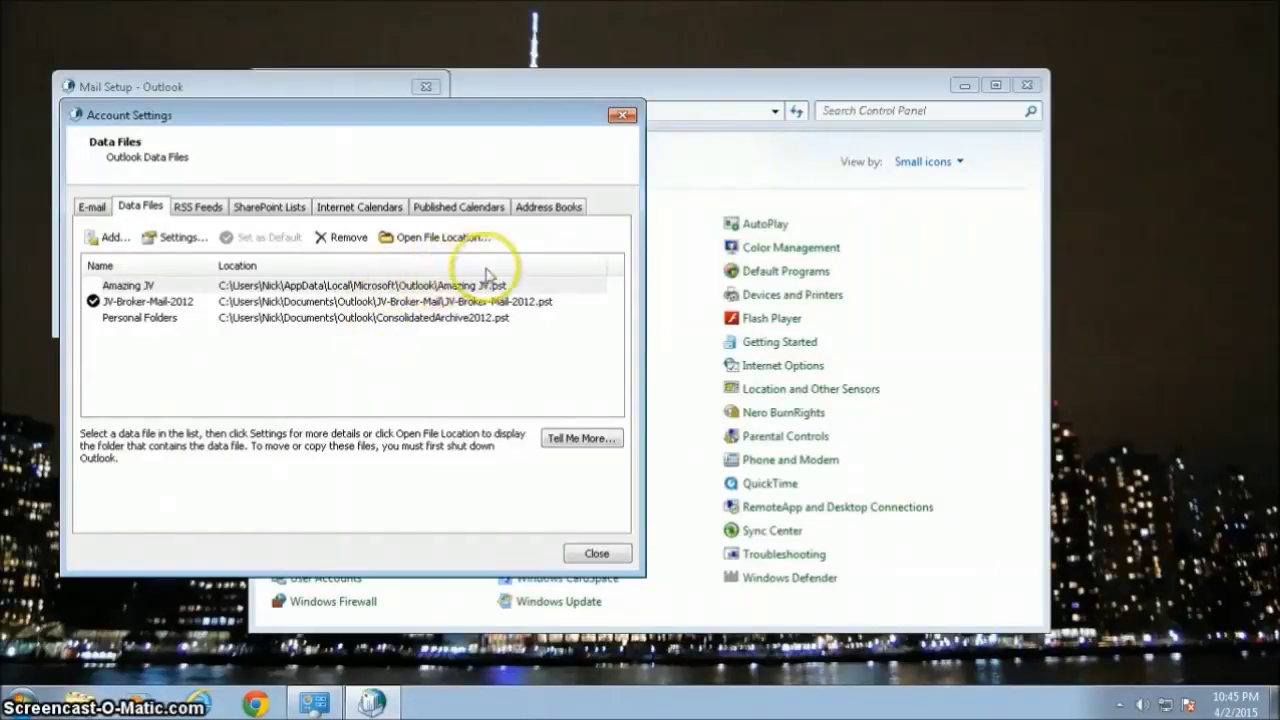
# Close Account Settings, Mail Setup and the Control Panel window.
pyautogui.click(597, 554)
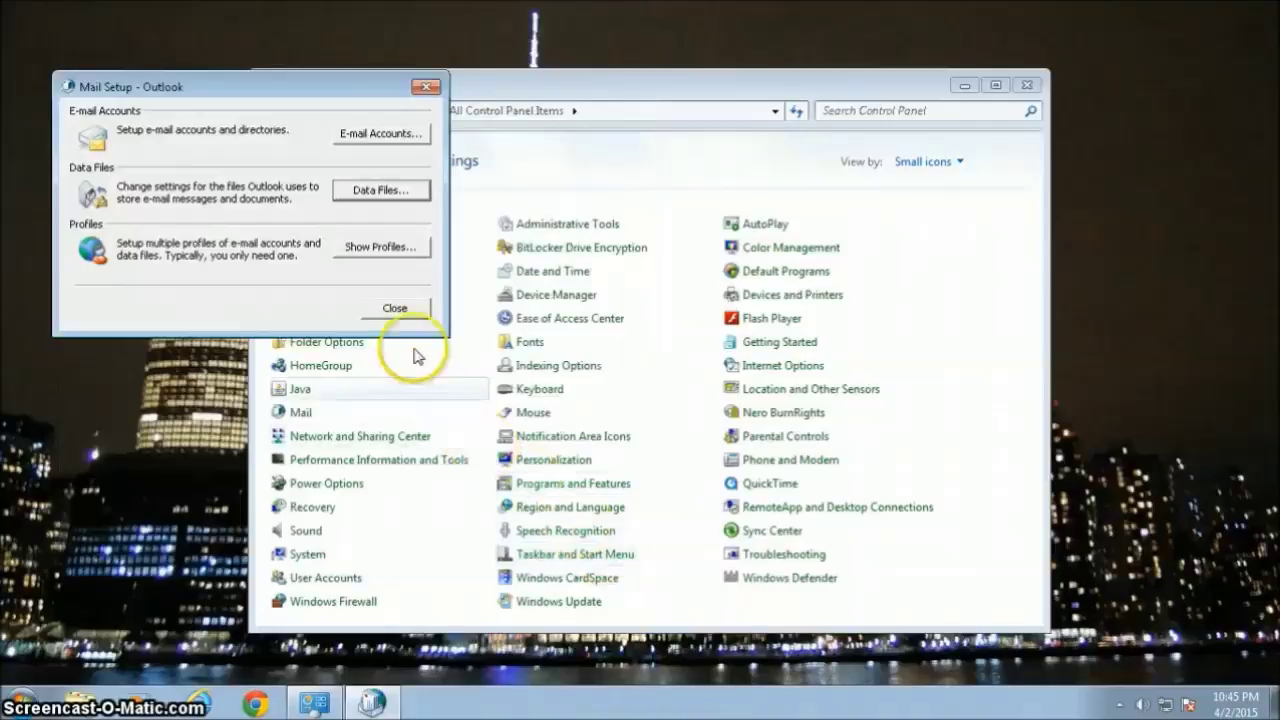
pyautogui.click(400, 306)
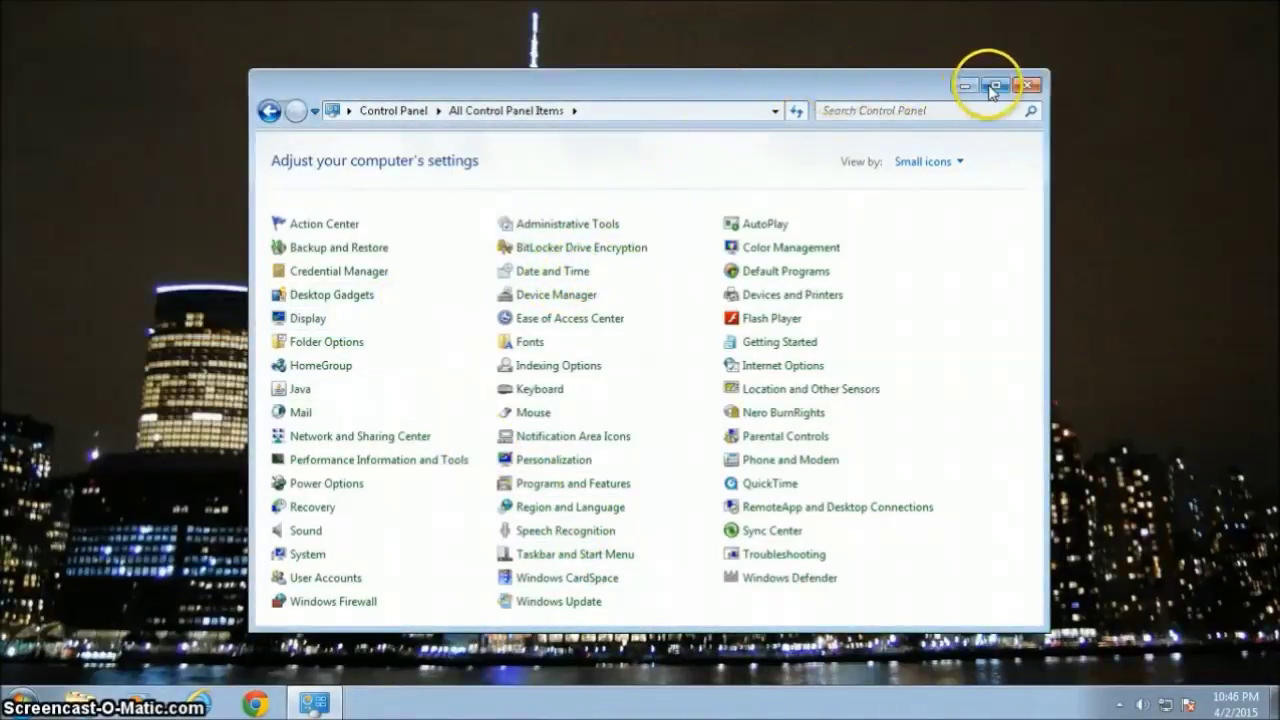
pyautogui.click(1029, 86)
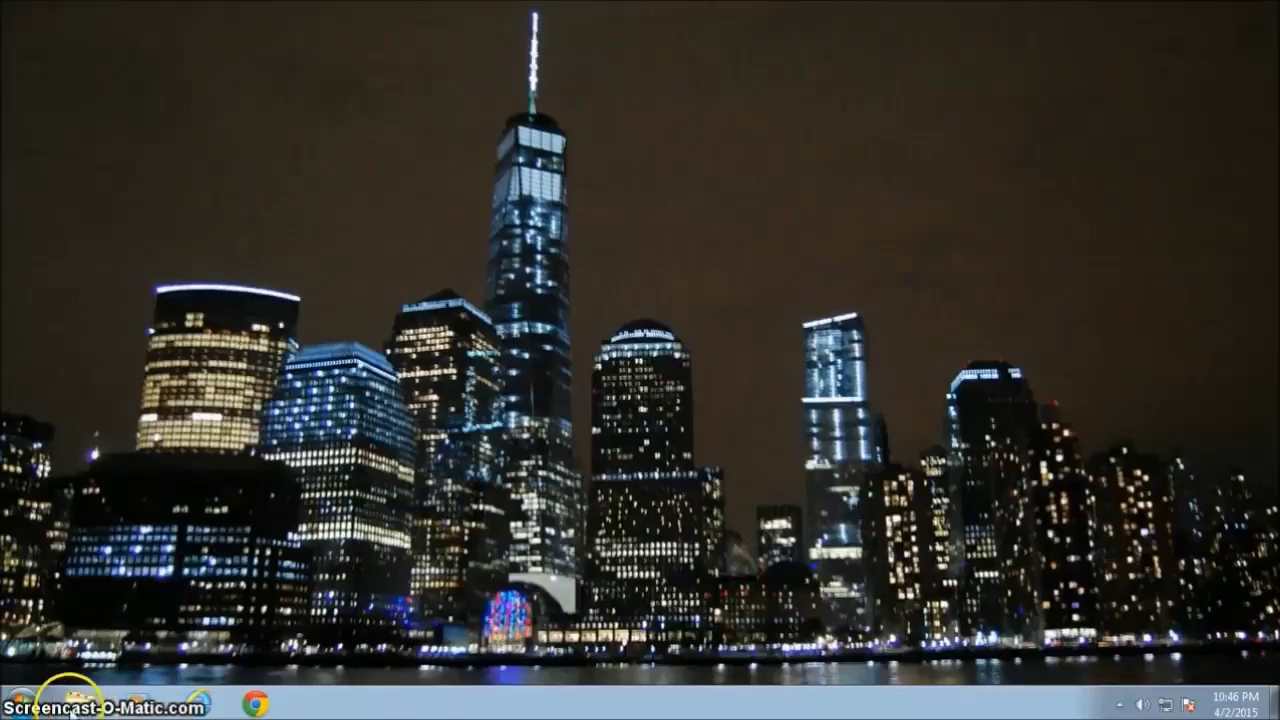
# Open Windows Explorer and browse through Computer to Local Disk (C:).
pyautogui.rightClick(28, 706)
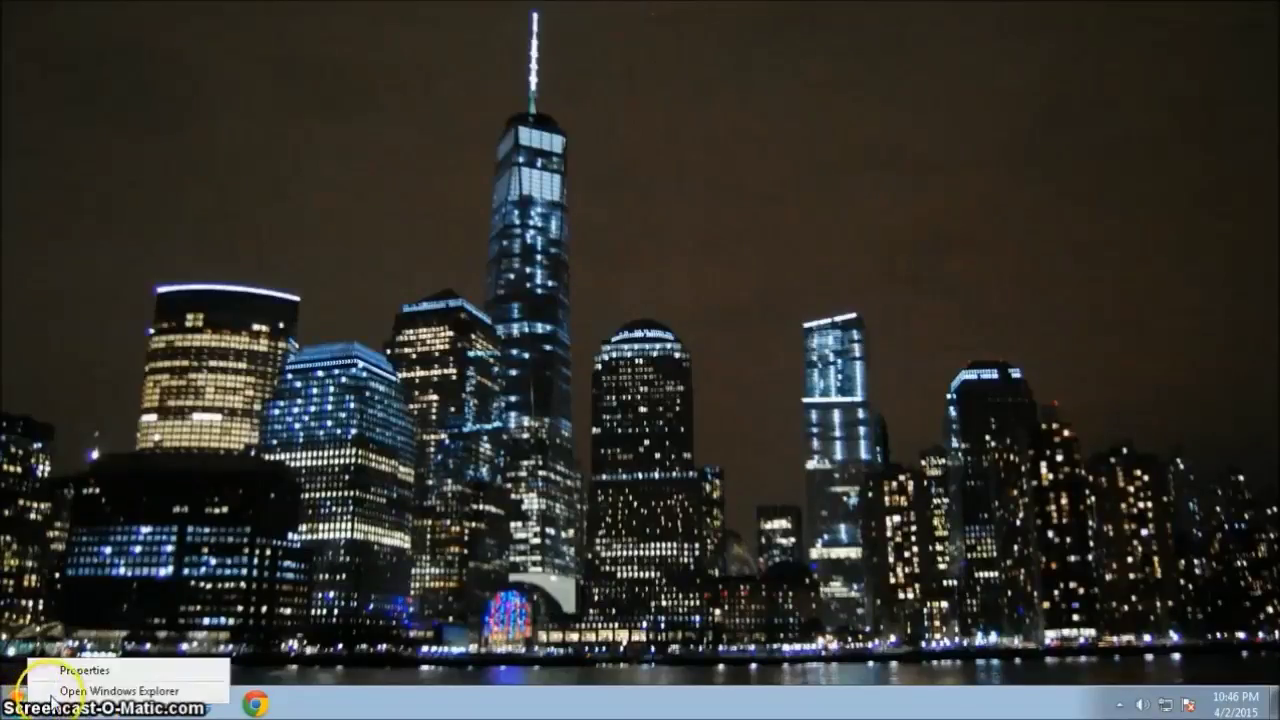
pyautogui.click(80, 690)
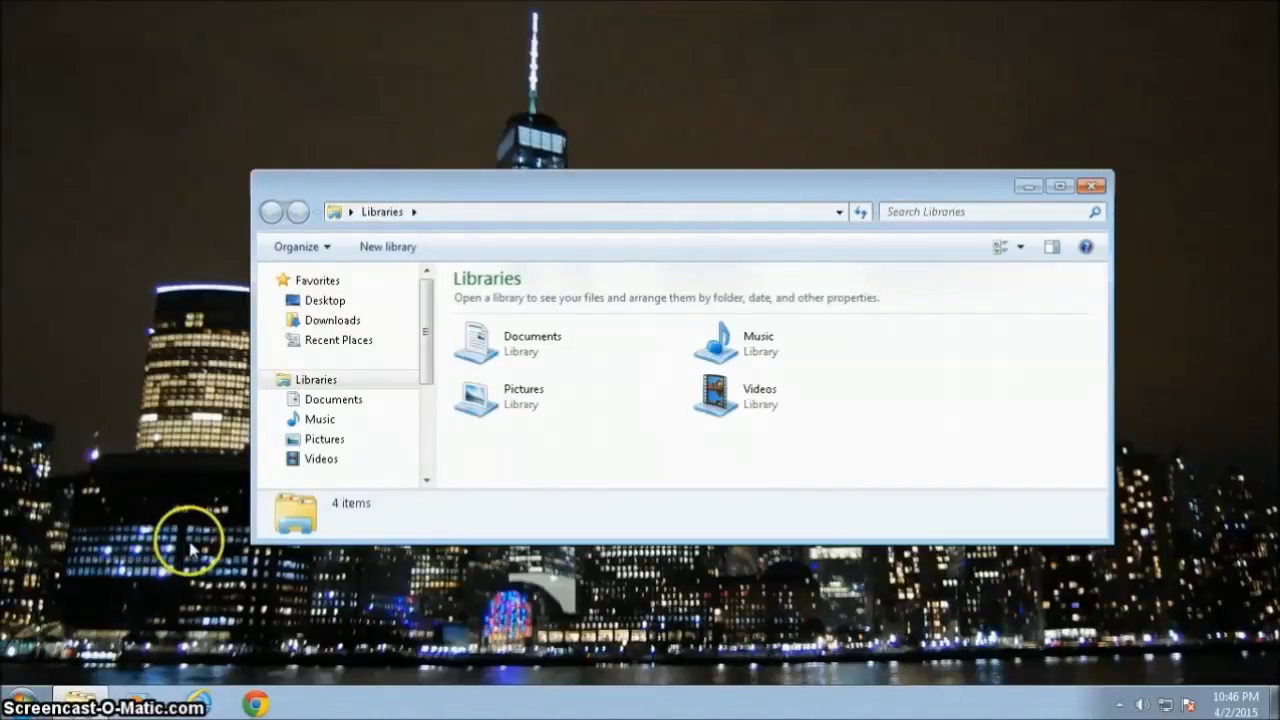
pyautogui.click(425, 464)
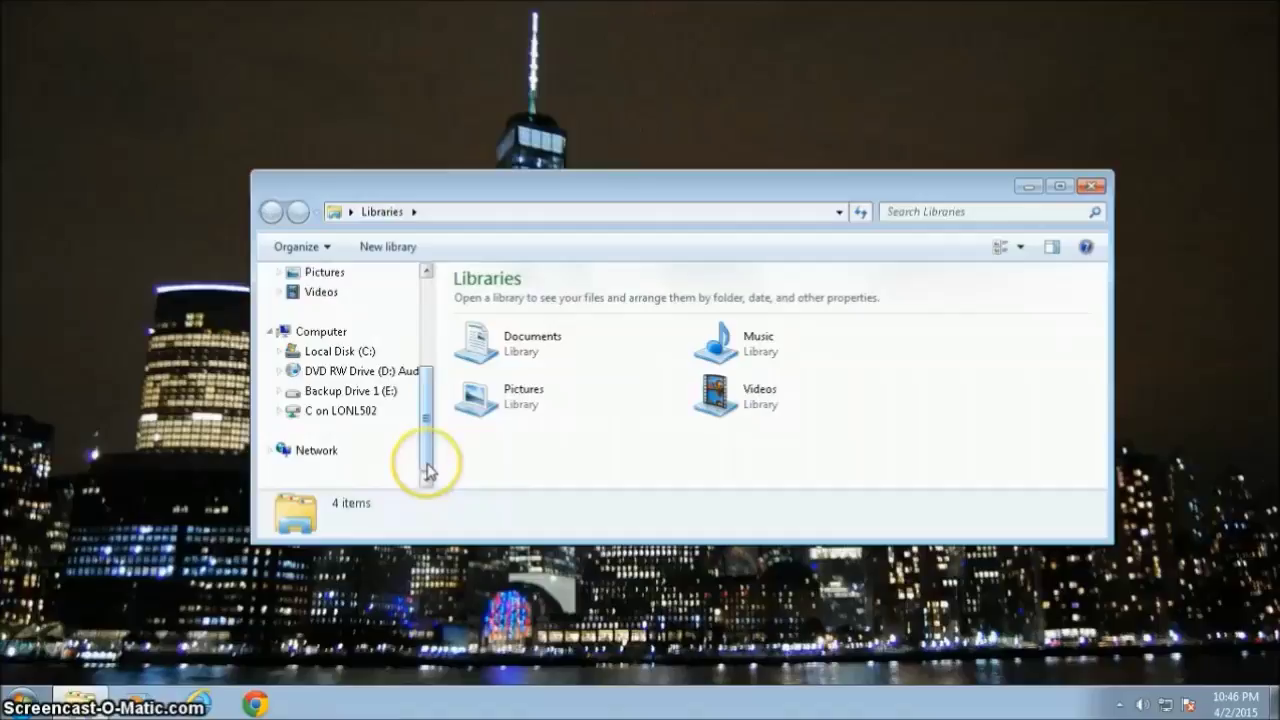
pyautogui.click(330, 338)
pyautogui.click(340, 352)
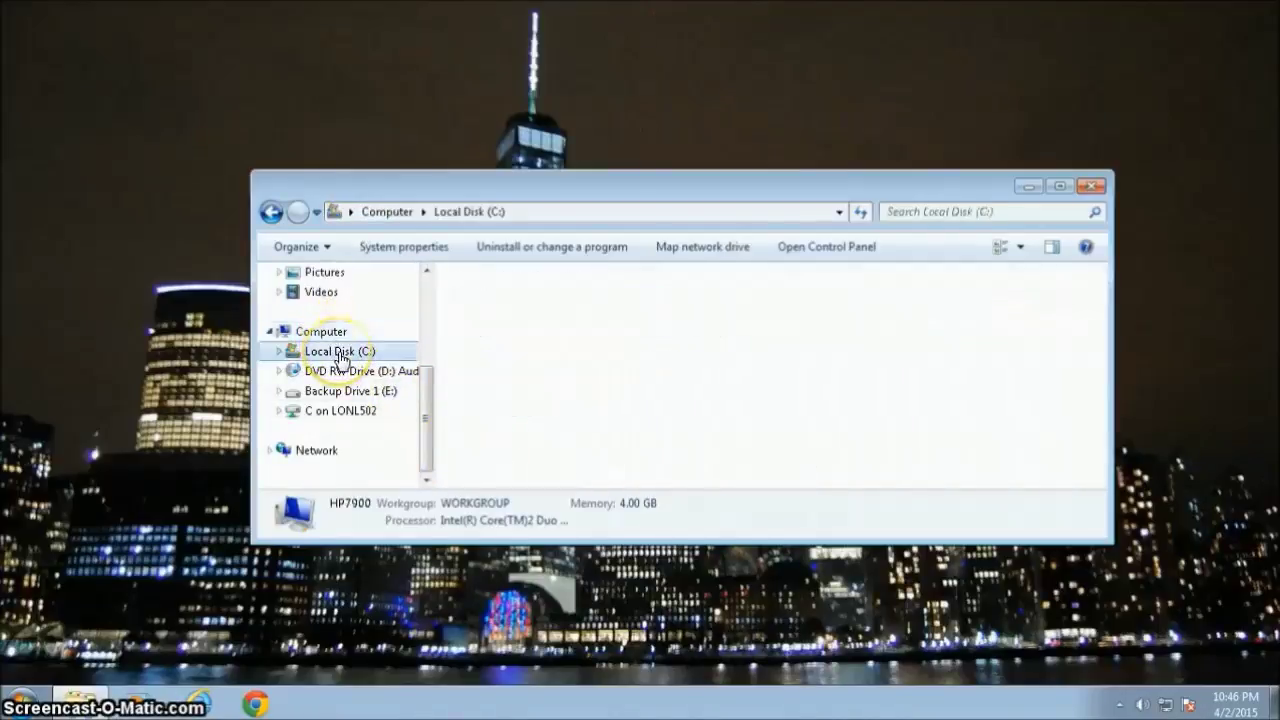
pyautogui.click(340, 354)
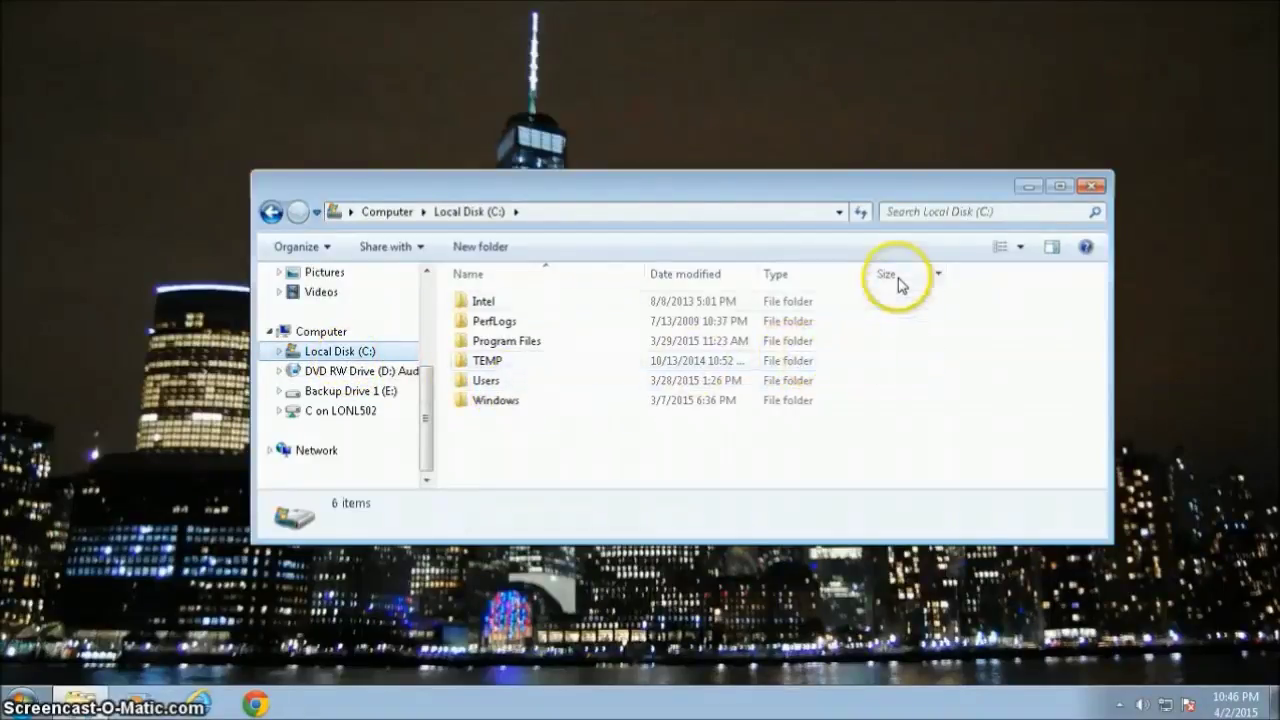
# Search Local Disk (C:) for Outlook data files using the *.pst pattern.
pyautogui.click(931, 213)
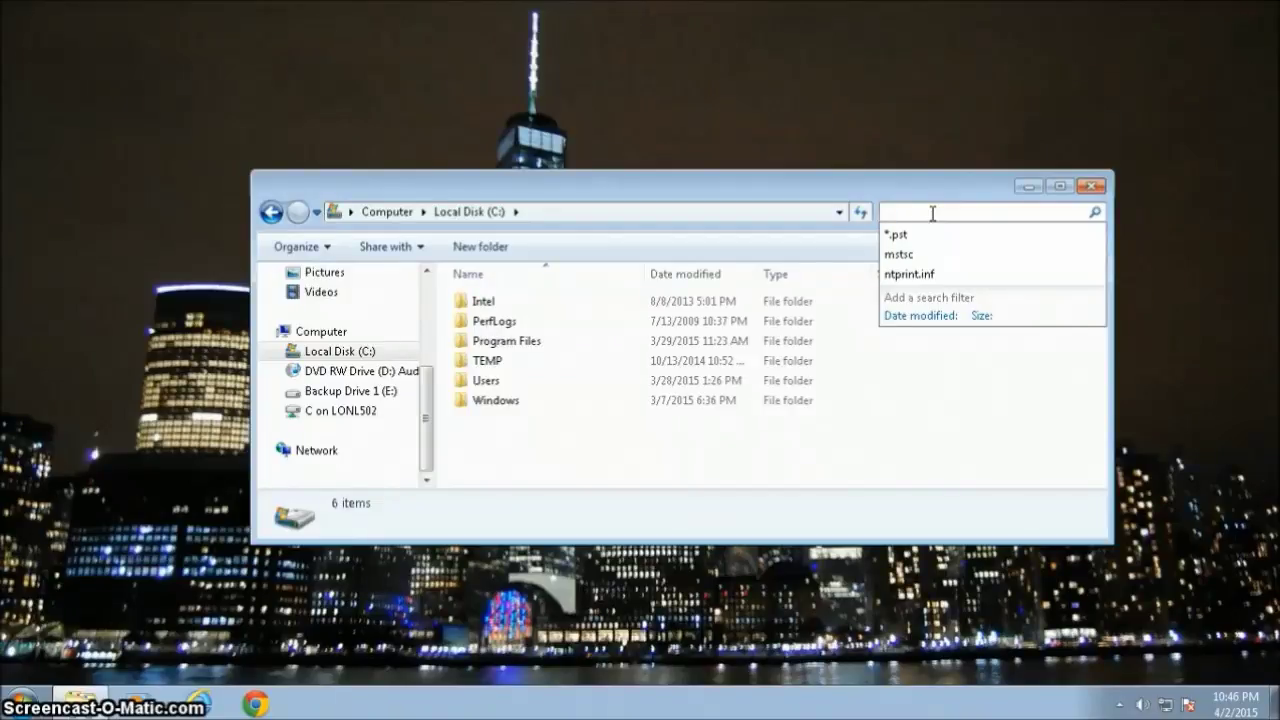
pyautogui.press('Escape')
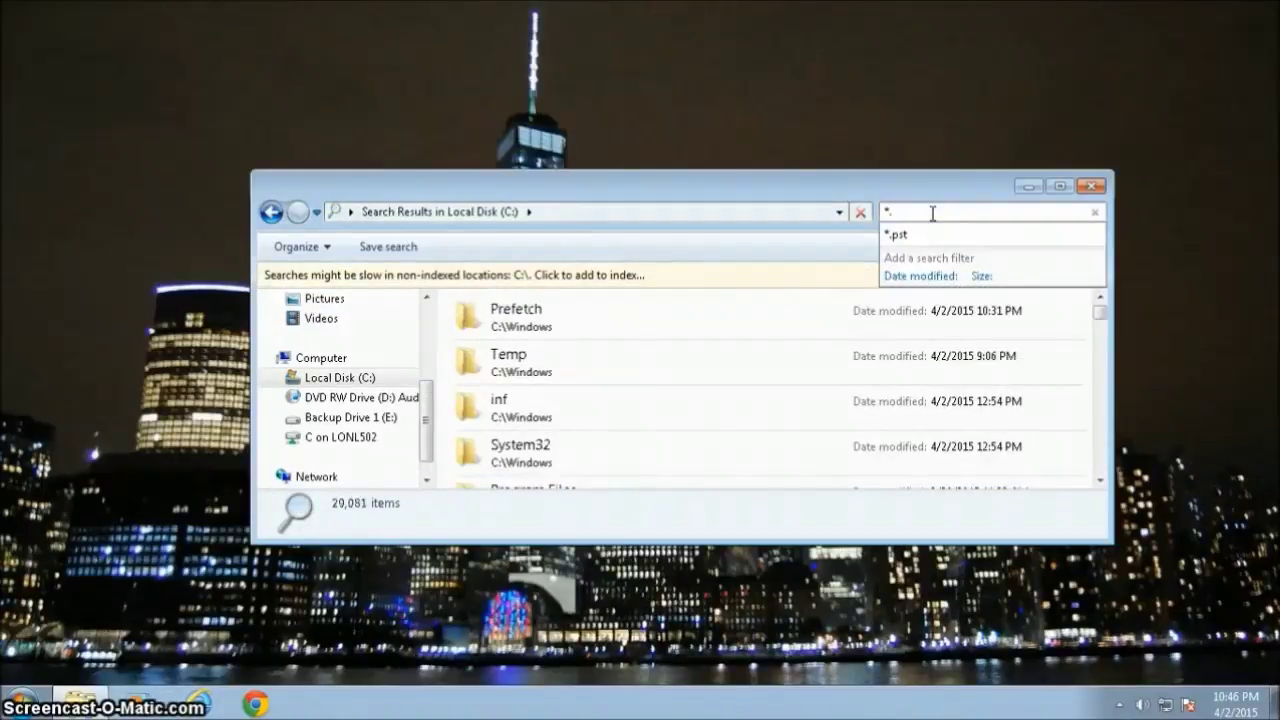
pyautogui.write('pst')
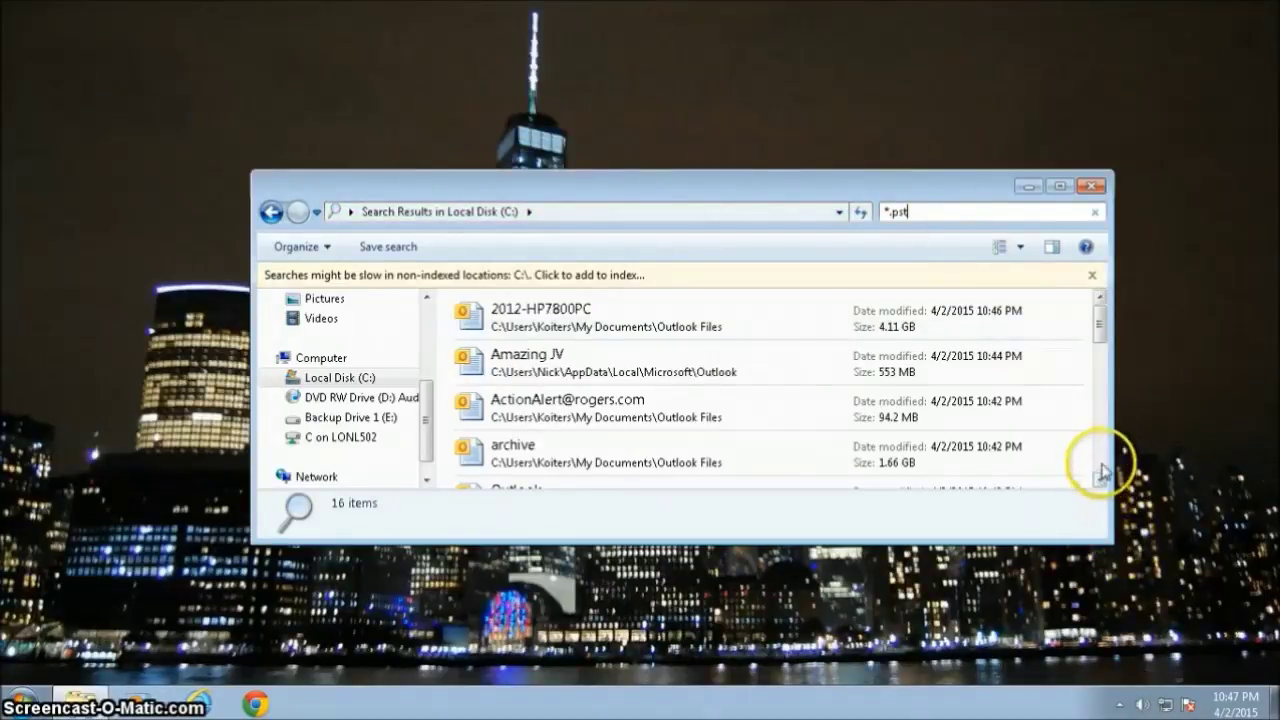
pyautogui.click(1101, 468)
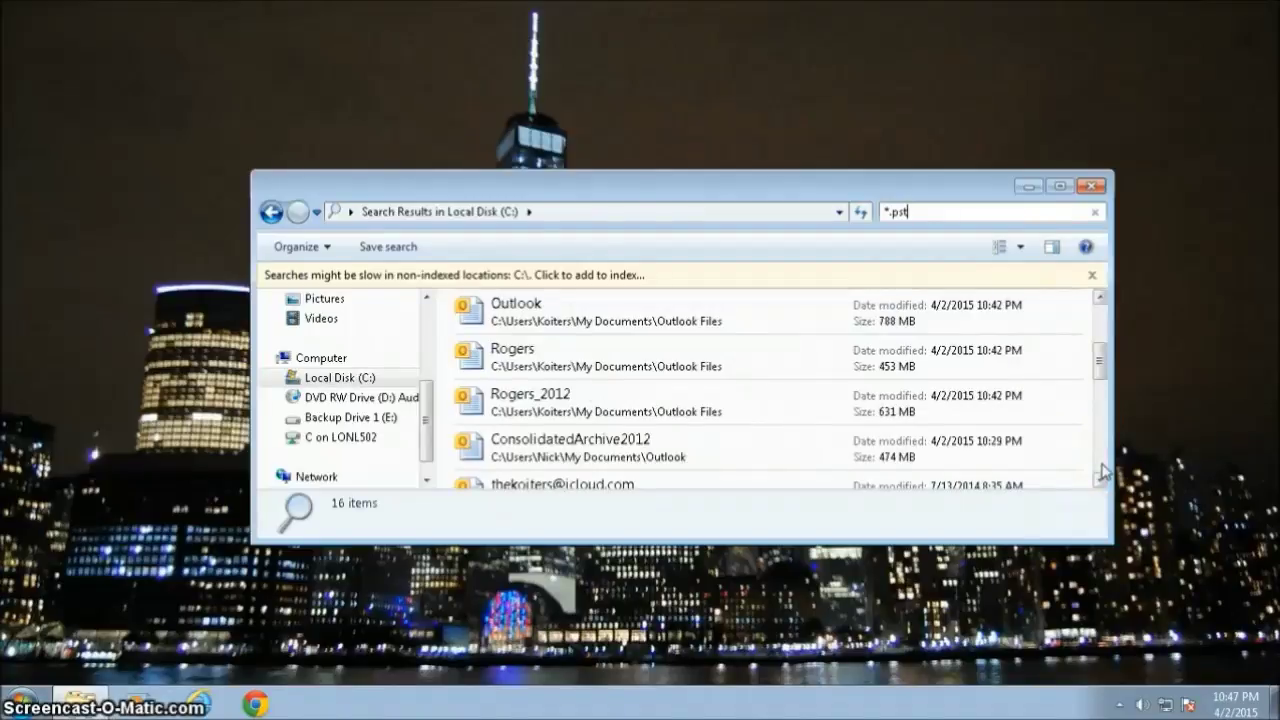
pyautogui.click(1101, 470)
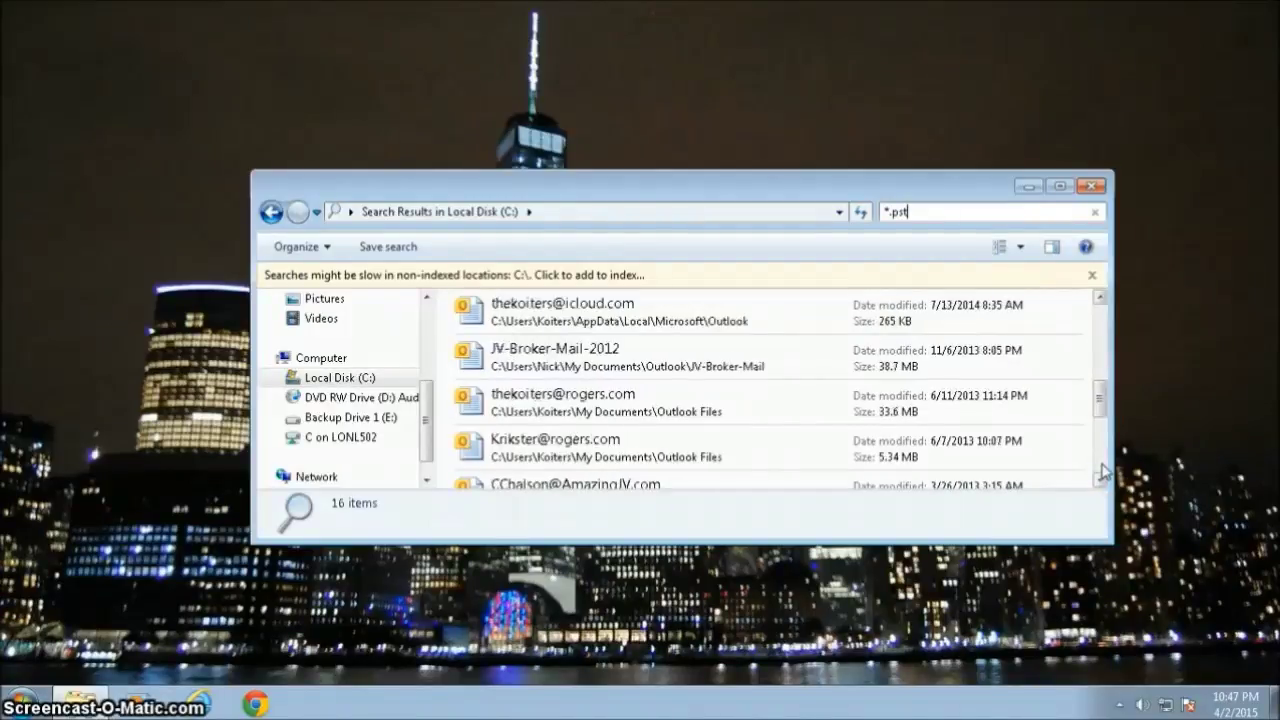
pyautogui.click(1101, 470)
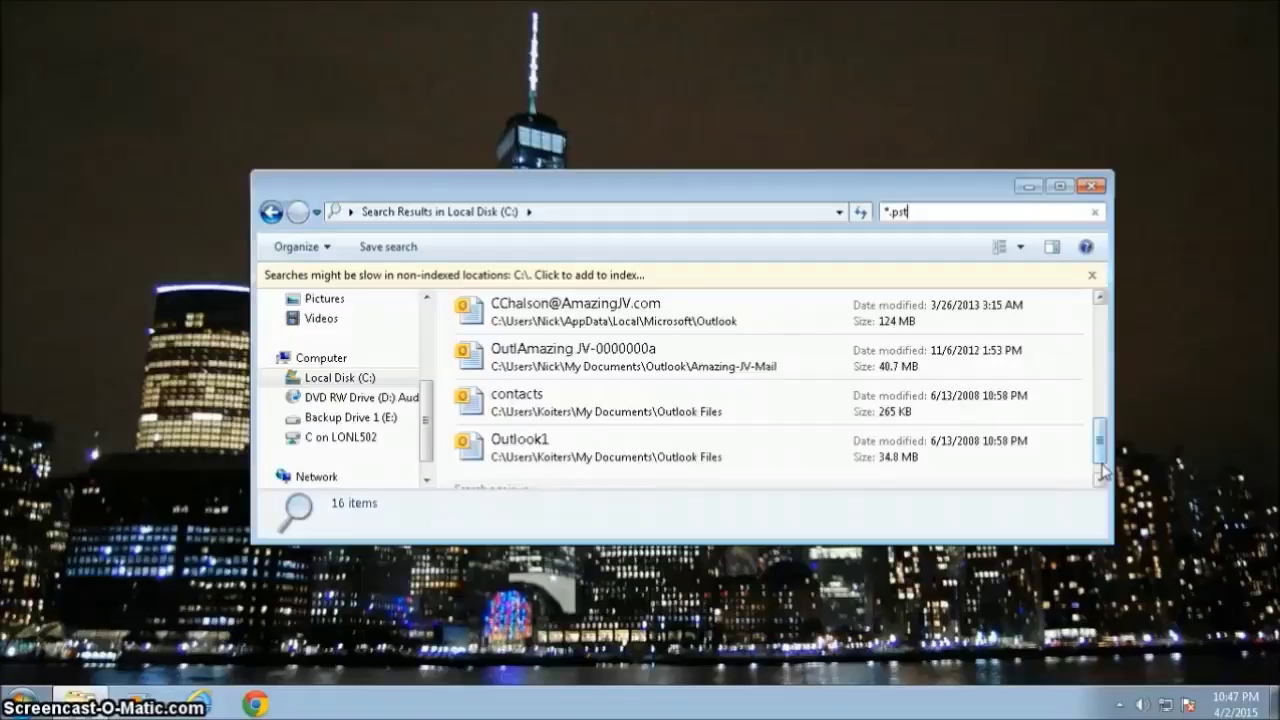
pyautogui.click(1101, 470)
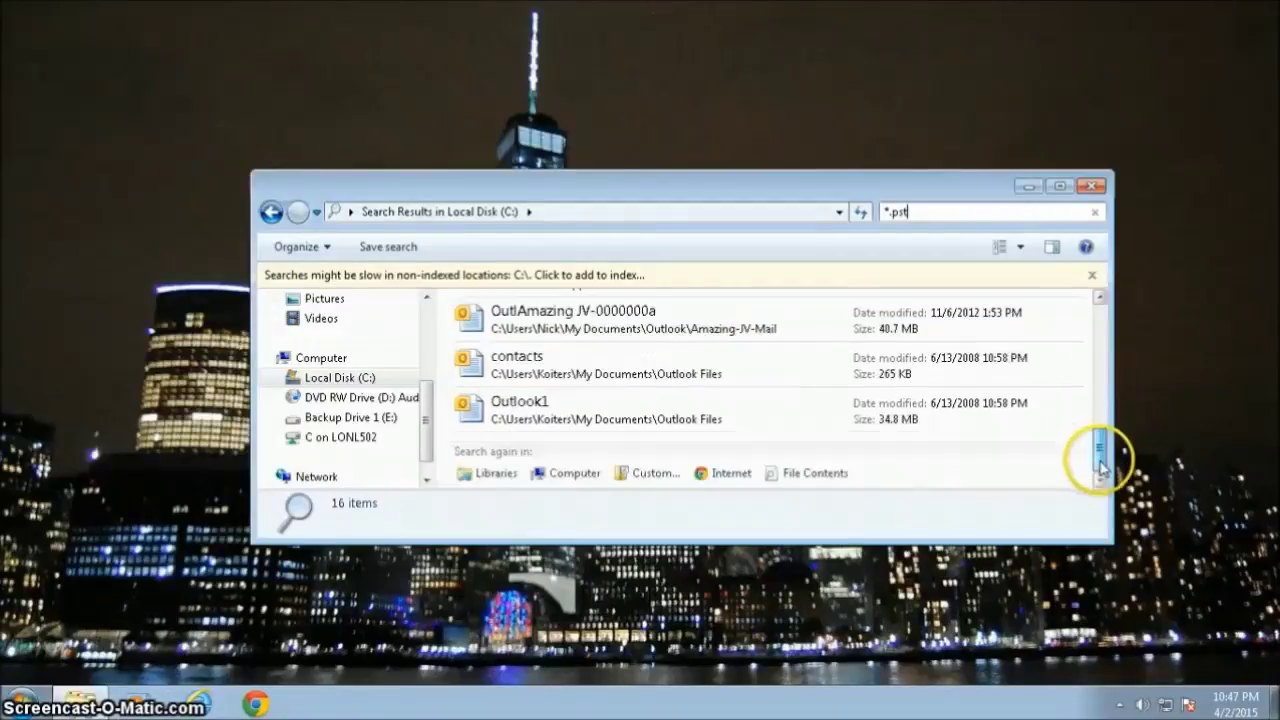
pyautogui.moveTo(1101, 465); pyautogui.dragTo(1100, 330)
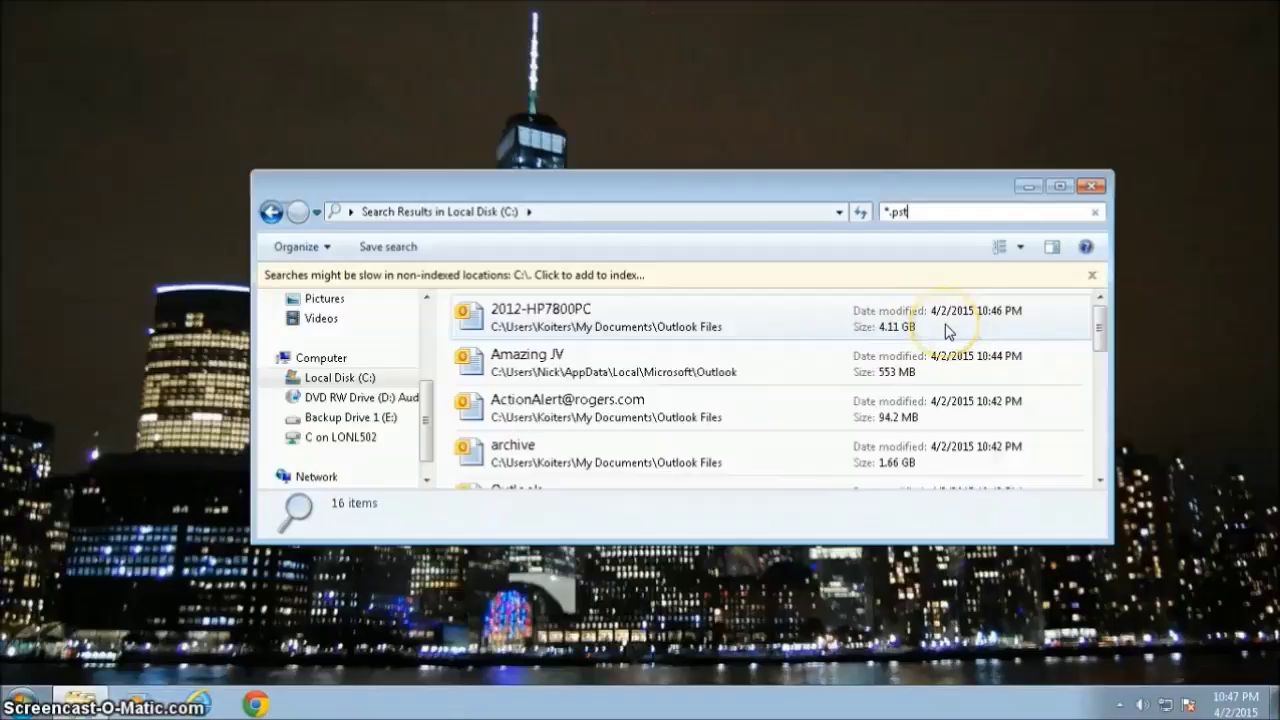
pyautogui.click(903, 340)
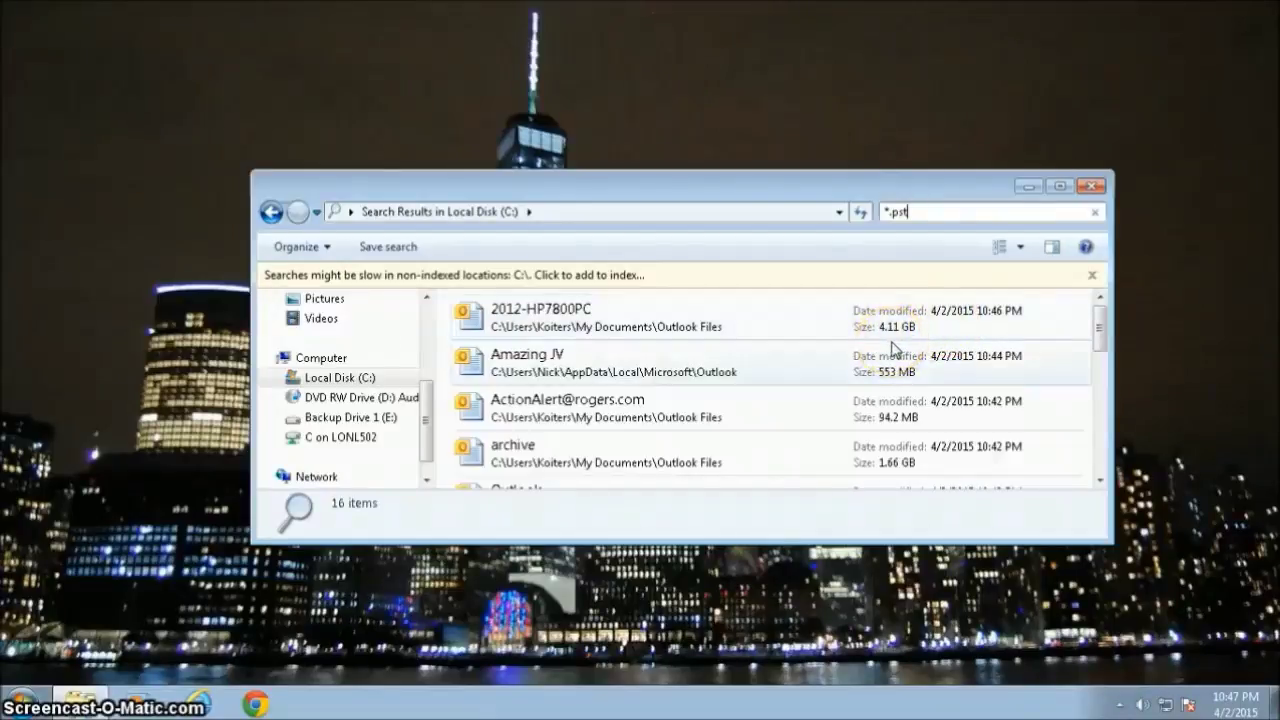
pyautogui.click(899, 343)
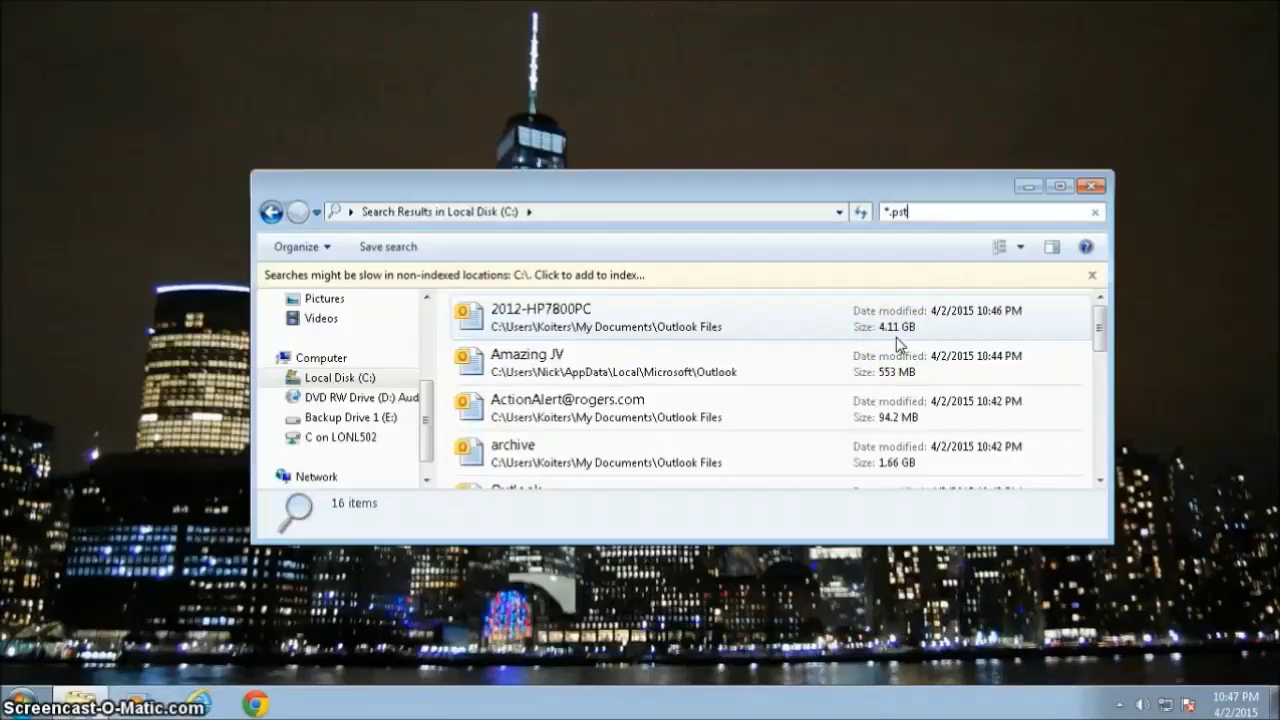
pyautogui.click(868, 343)
pyautogui.click(853, 342)
pyautogui.click(853, 343)
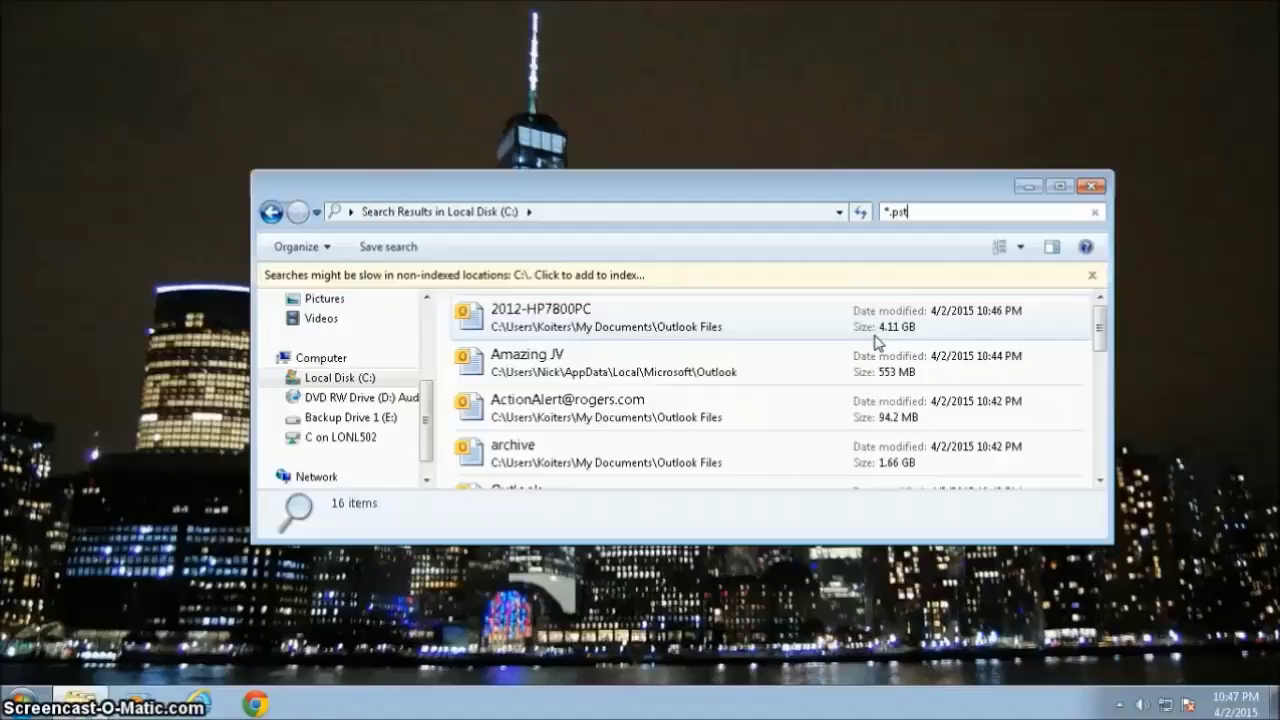
pyautogui.click(837, 346)
pyautogui.click(783, 462)
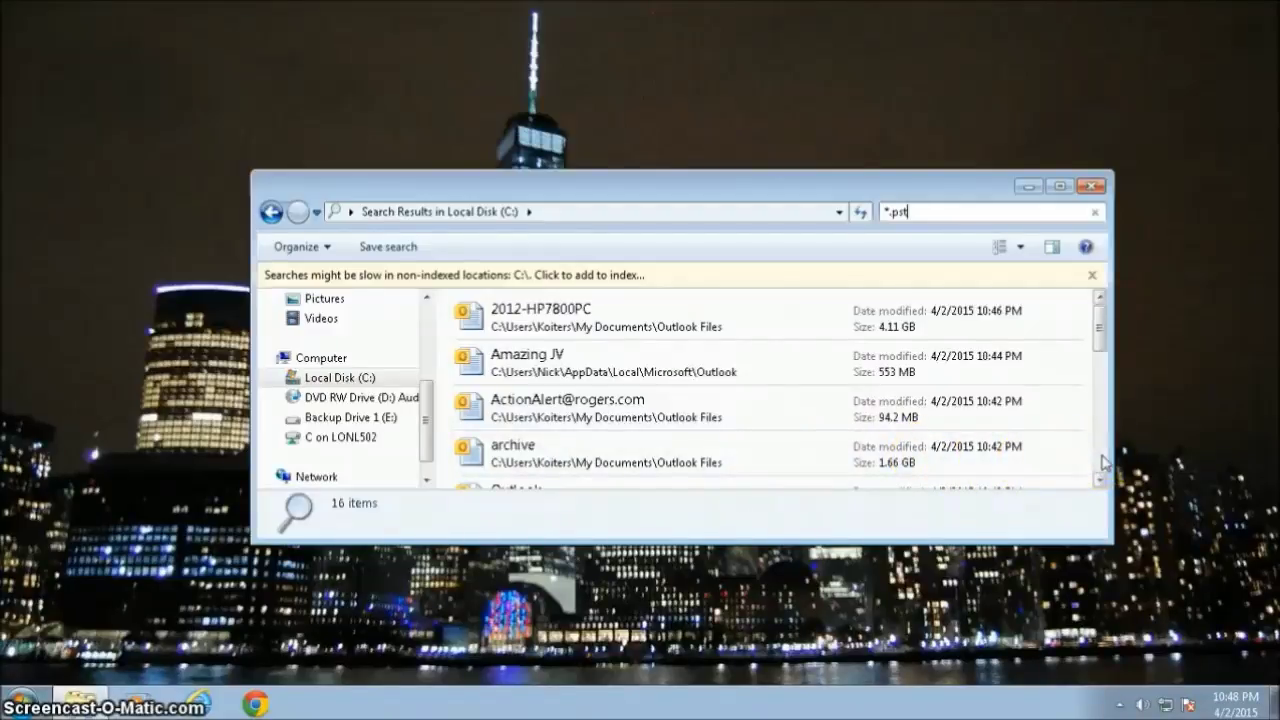
# Scroll the *.pst results, select contacts, and show OutlAmazing JV-0000000a's context menu.
pyautogui.click(957, 320)
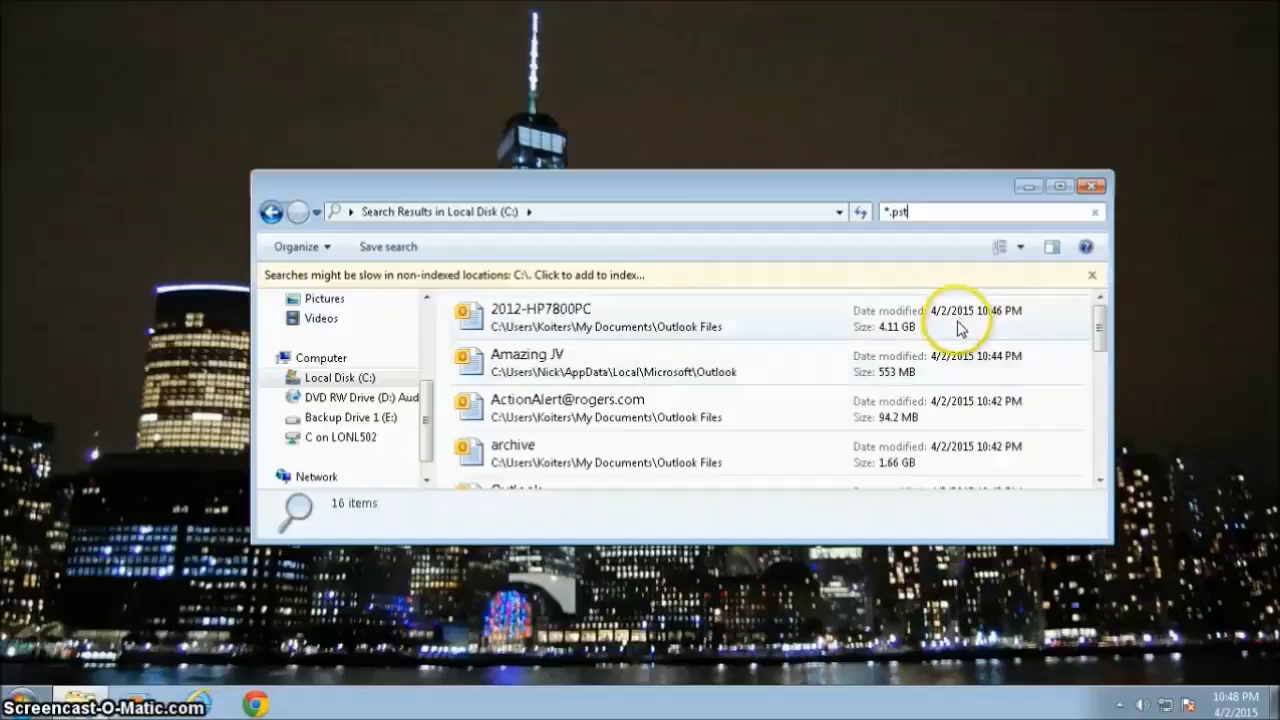
pyautogui.moveTo(1103, 371); pyautogui.dragTo(1103, 457)
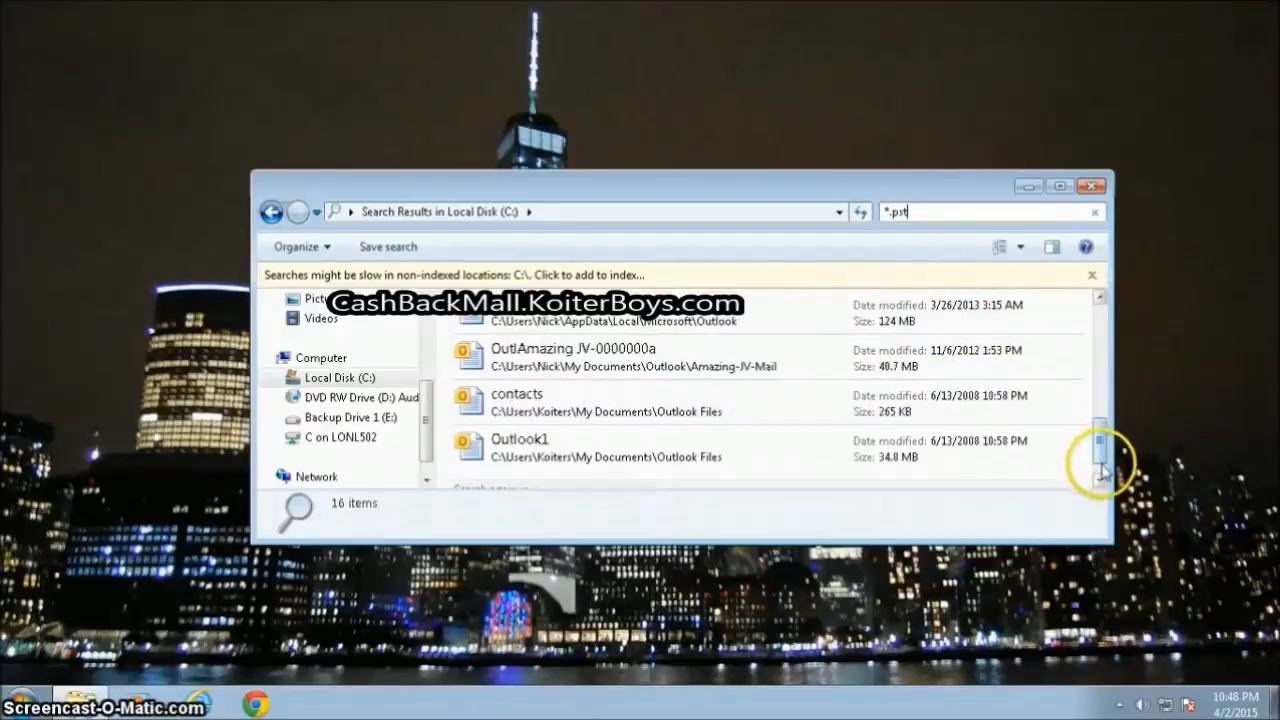
pyautogui.click(601, 416)
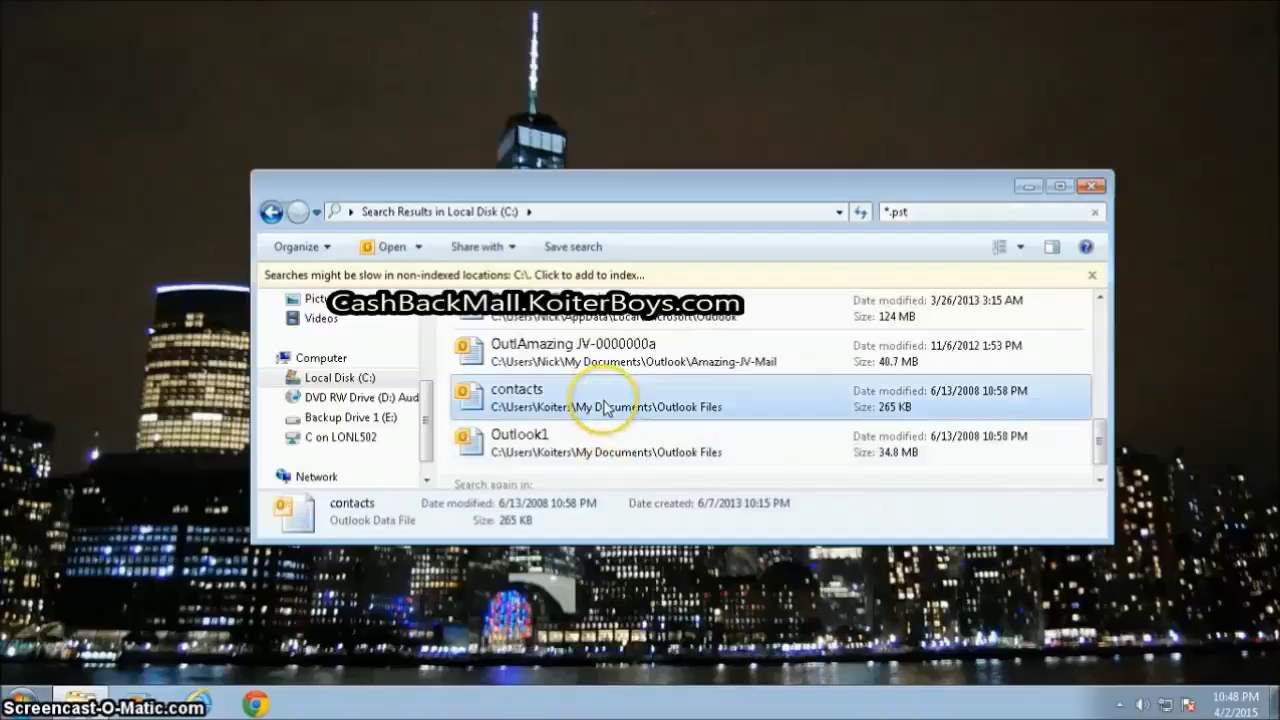
pyautogui.click(891, 416)
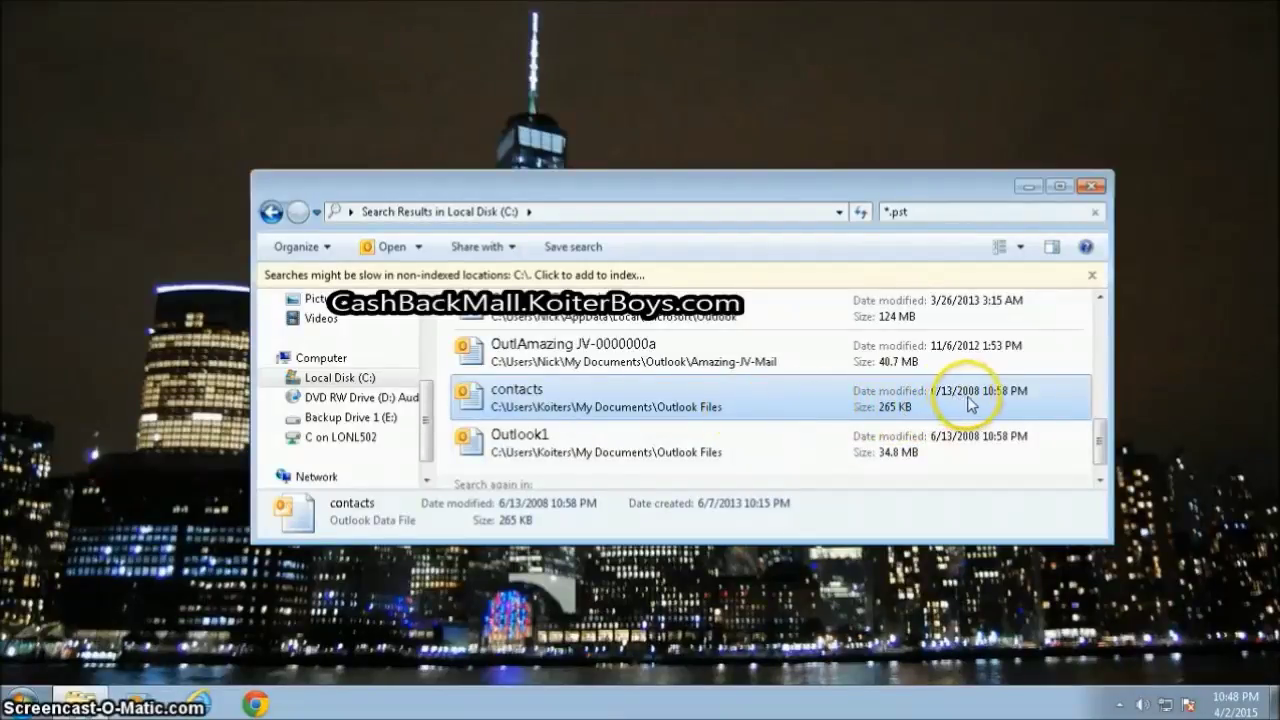
pyautogui.rightClick(751, 401)
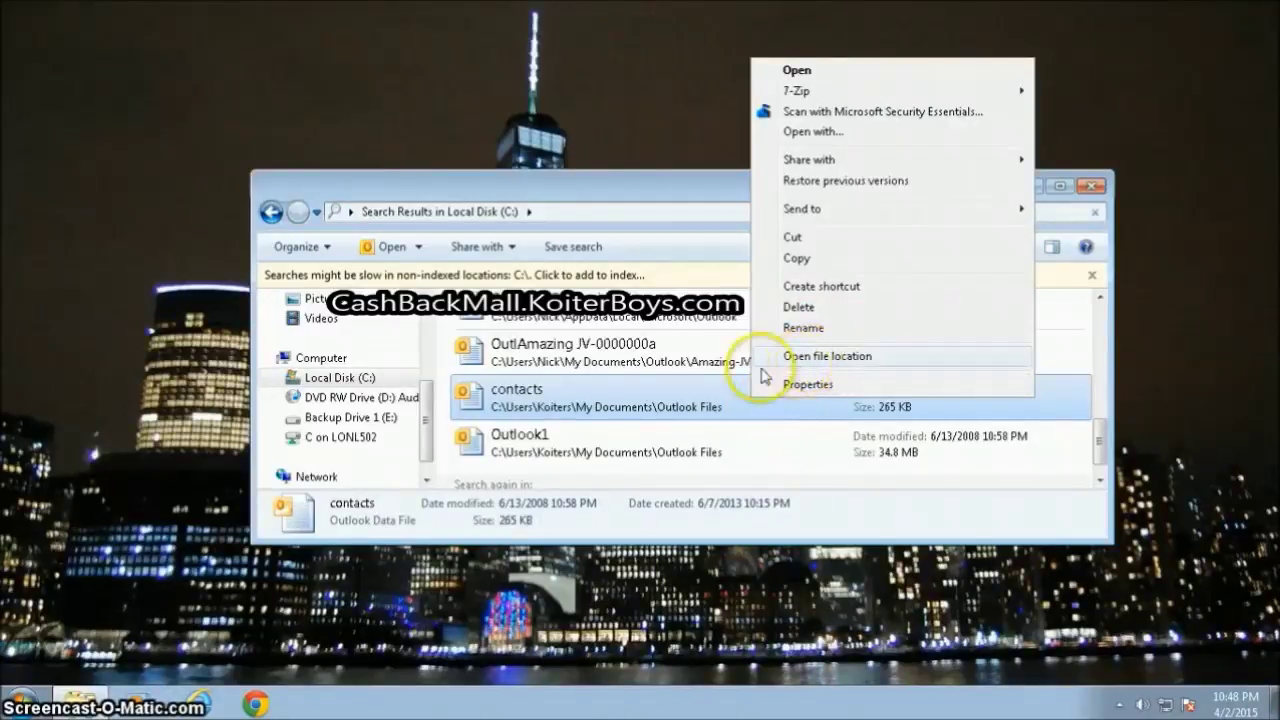
pyautogui.click(702, 357)
pyautogui.rightClick(700, 360)
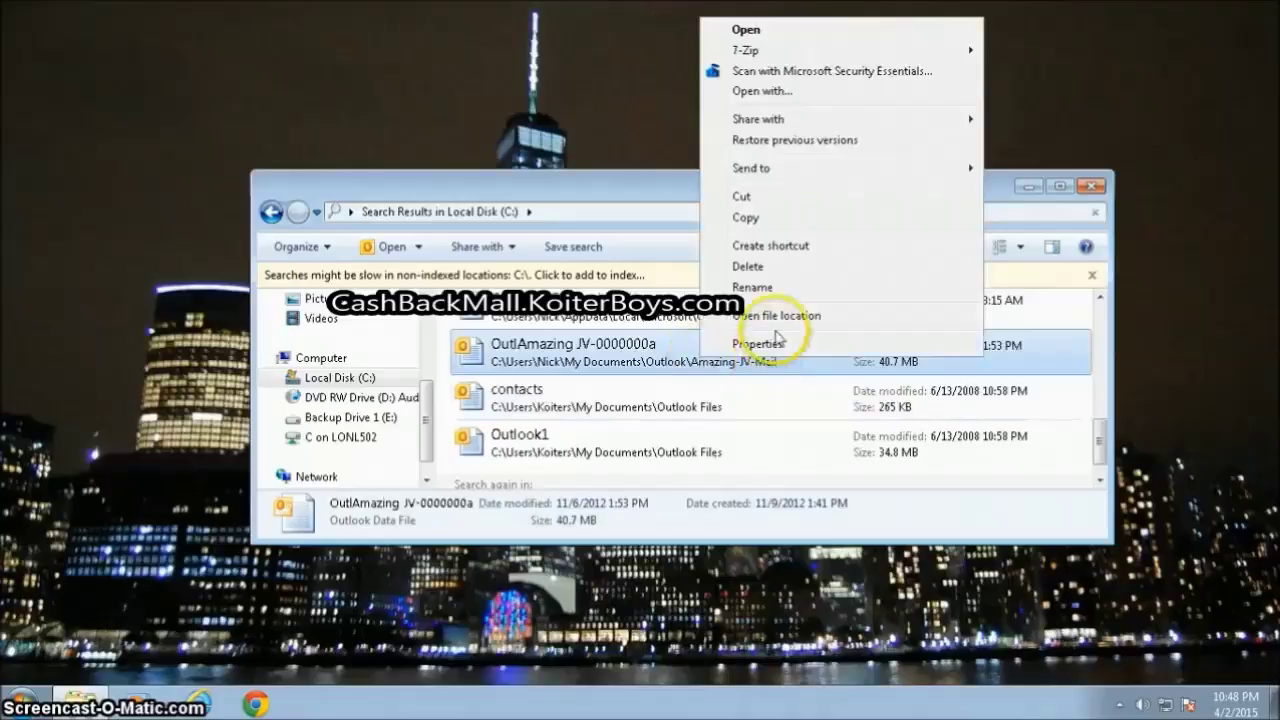